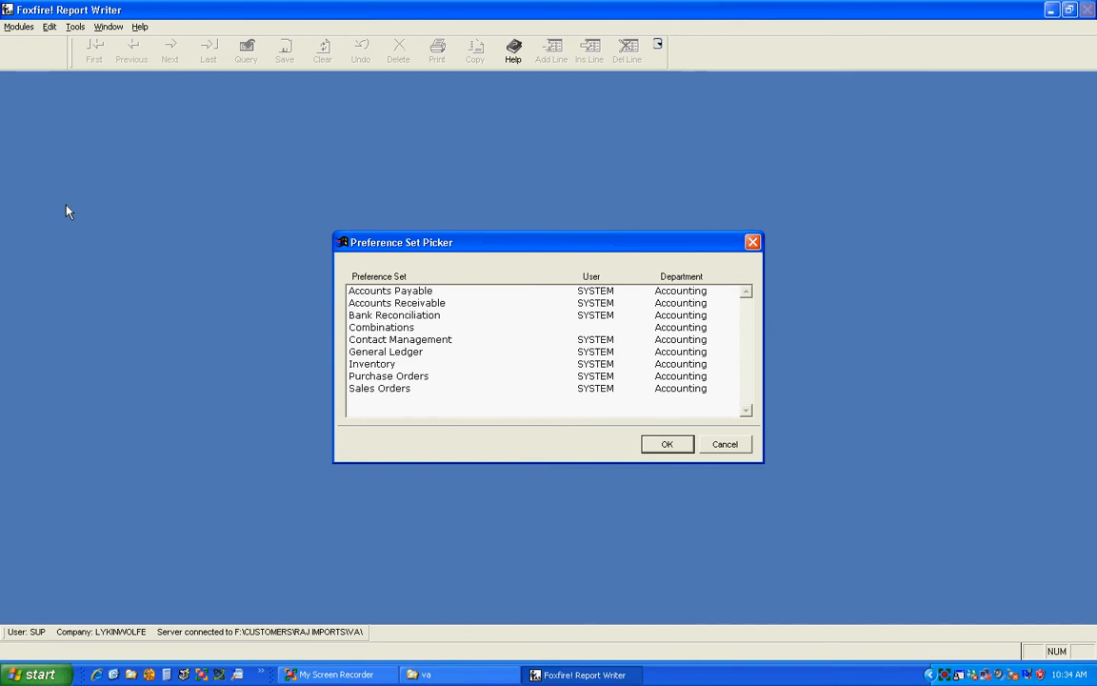
# Load the Sales Orders preference set and open the lesson folder under Reports
pyautogui.click(374, 394)
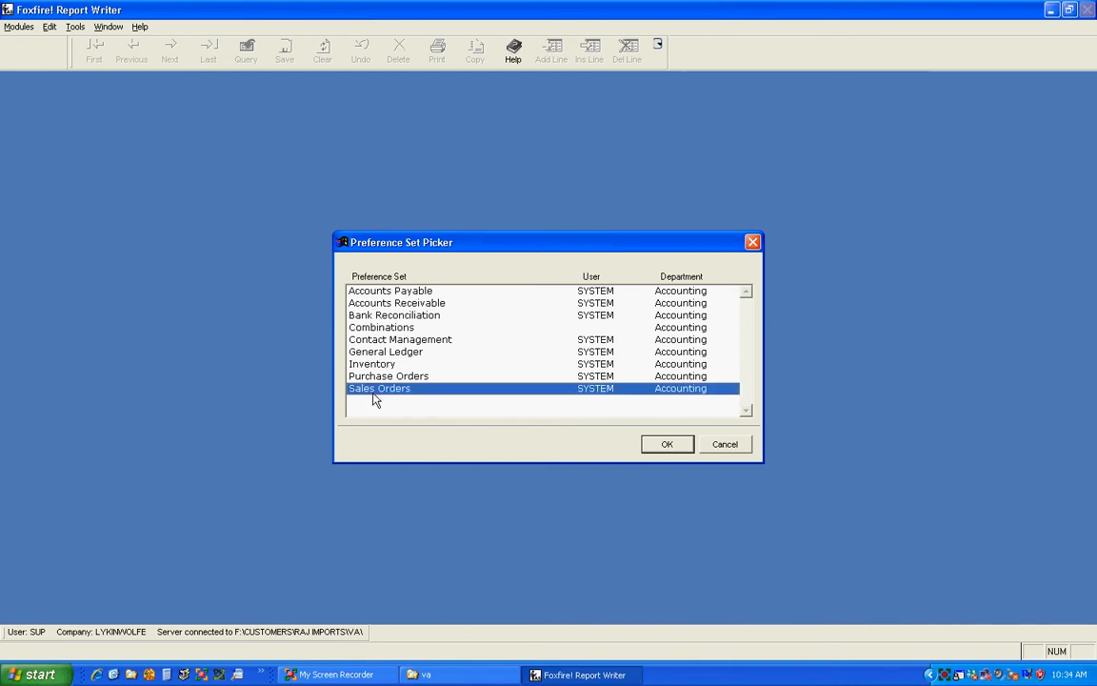
pyautogui.doubleClick(374, 392)
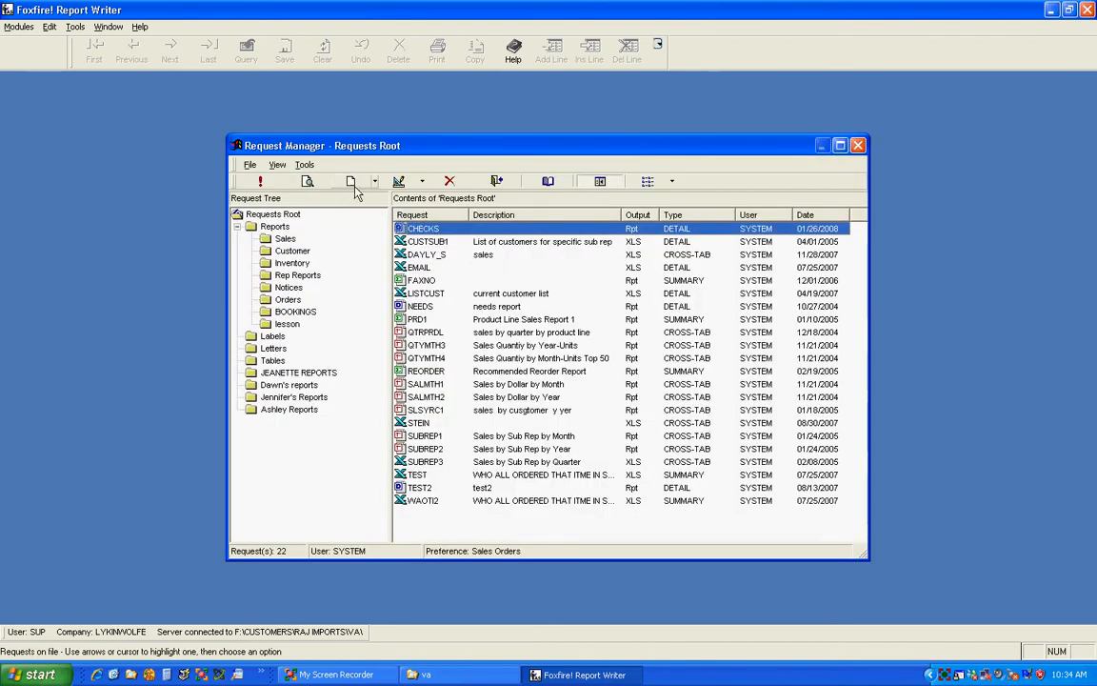
pyautogui.click(288, 324)
# Create a new request of type Labels with the Default (Presentation) layout style
pyautogui.click(351, 181)
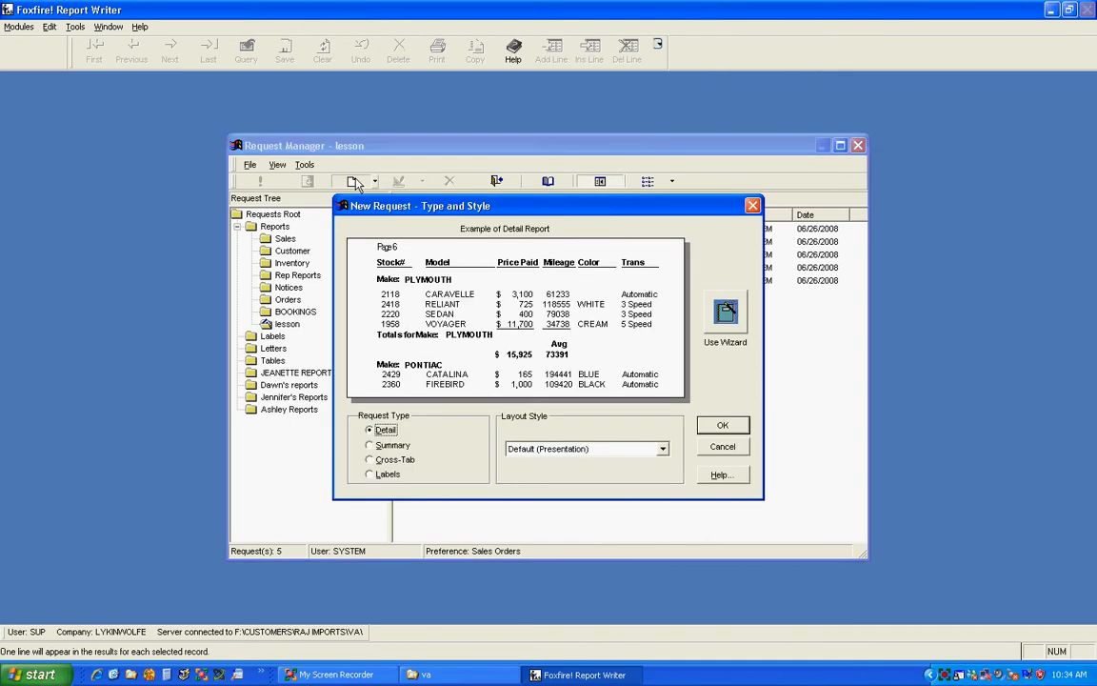
pyautogui.click(372, 474)
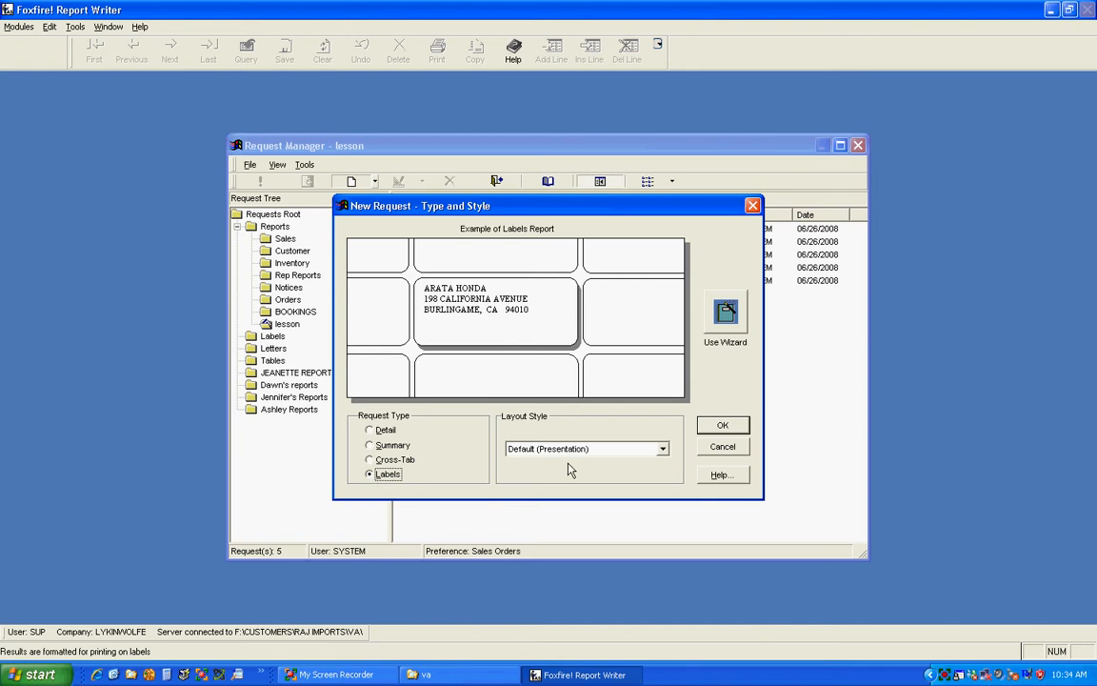
pyautogui.click(647, 448)
pyautogui.click(595, 464)
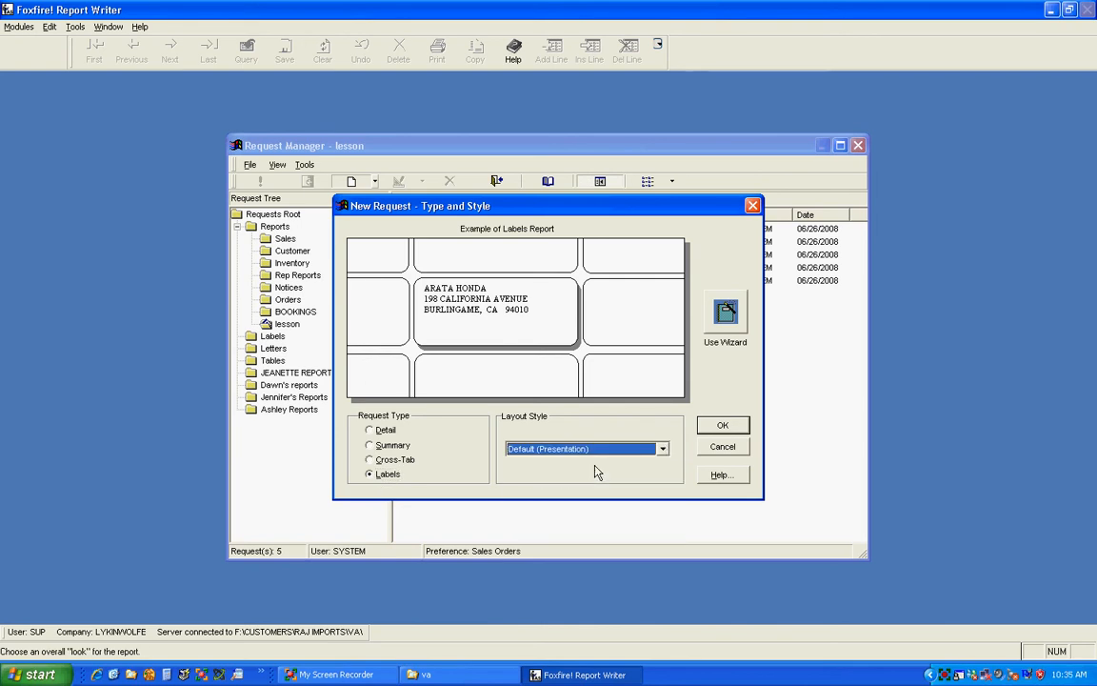
pyautogui.click(722, 426)
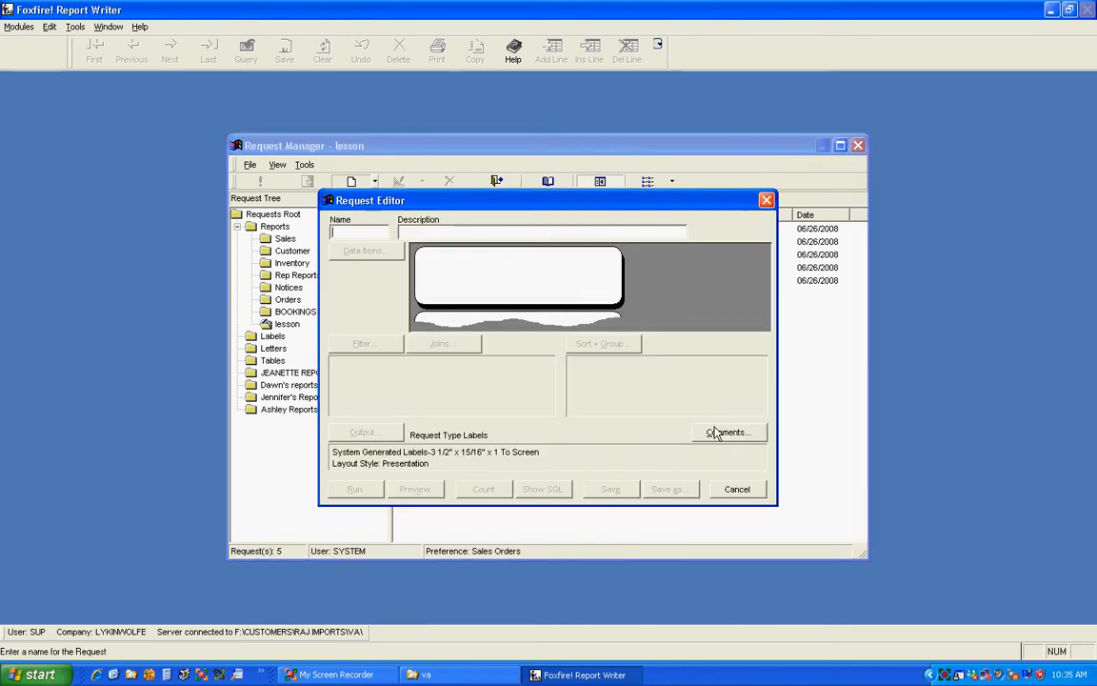
# Name the request LES06 and give it the description "Creating labels"
pyautogui.write('LES06')
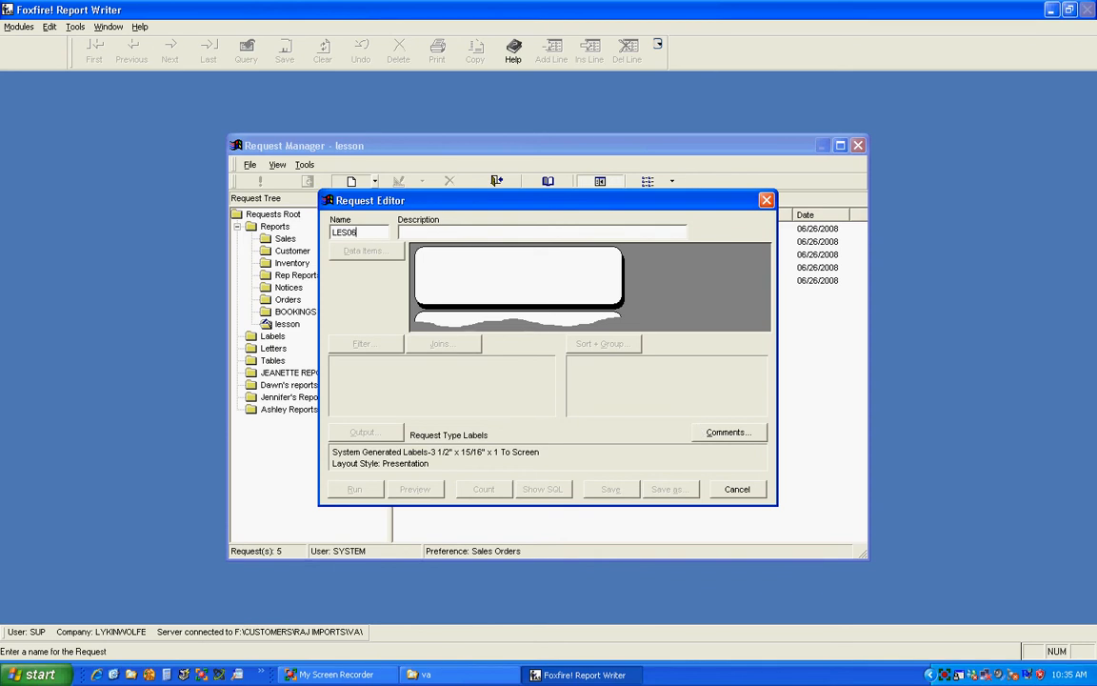
pyautogui.press('Tab')
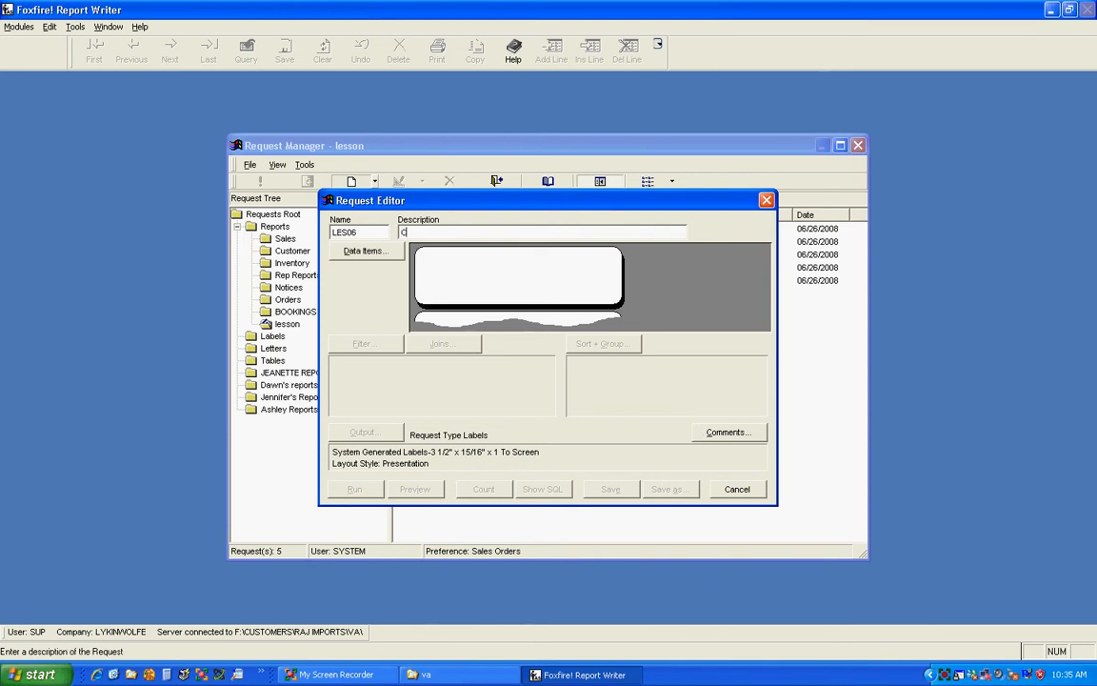
pyautogui.write('Creating labels')
# In the request's data items, set the label type to Avery #5160 from the 3-across formats
pyautogui.click(356, 252)
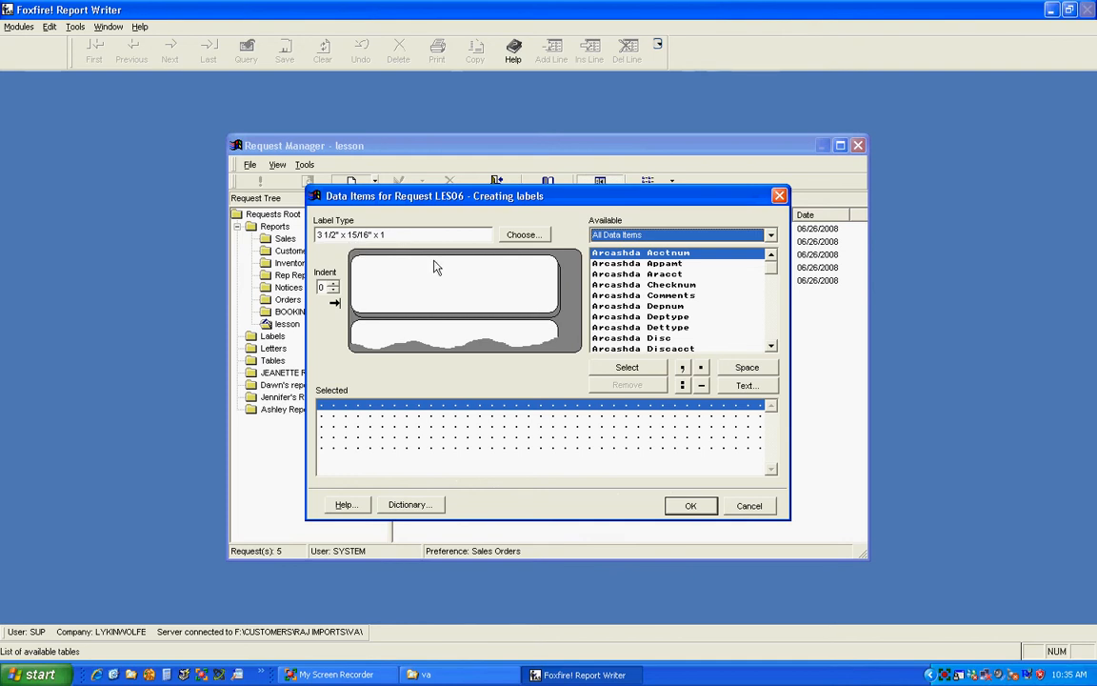
pyautogui.click(521, 235)
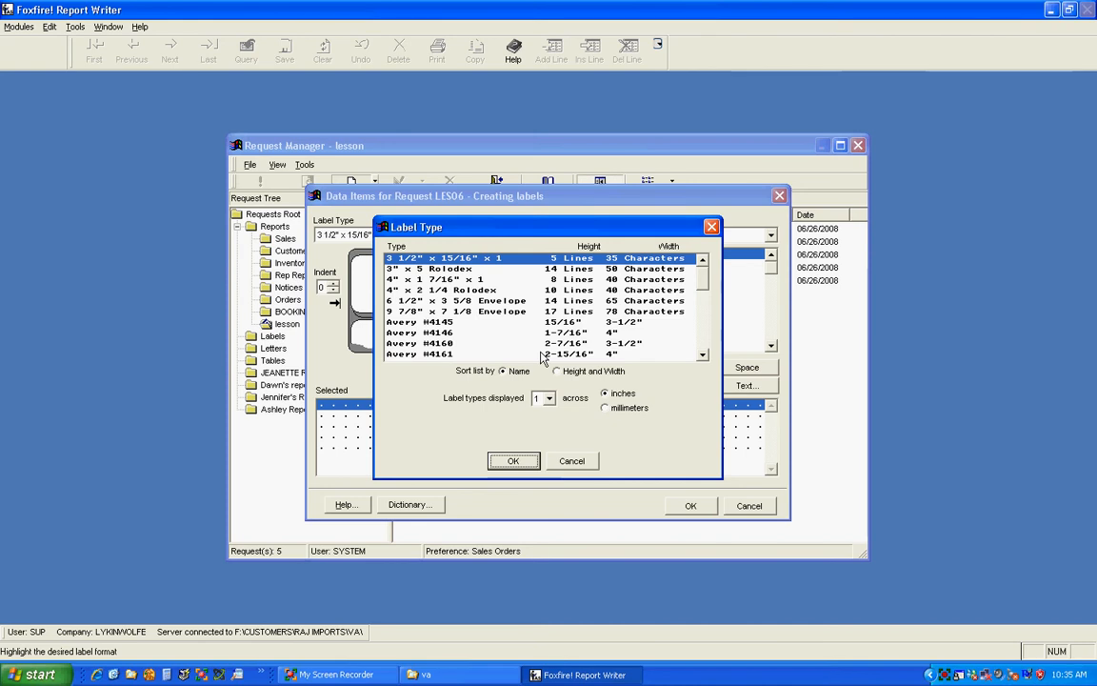
pyautogui.click(549, 399)
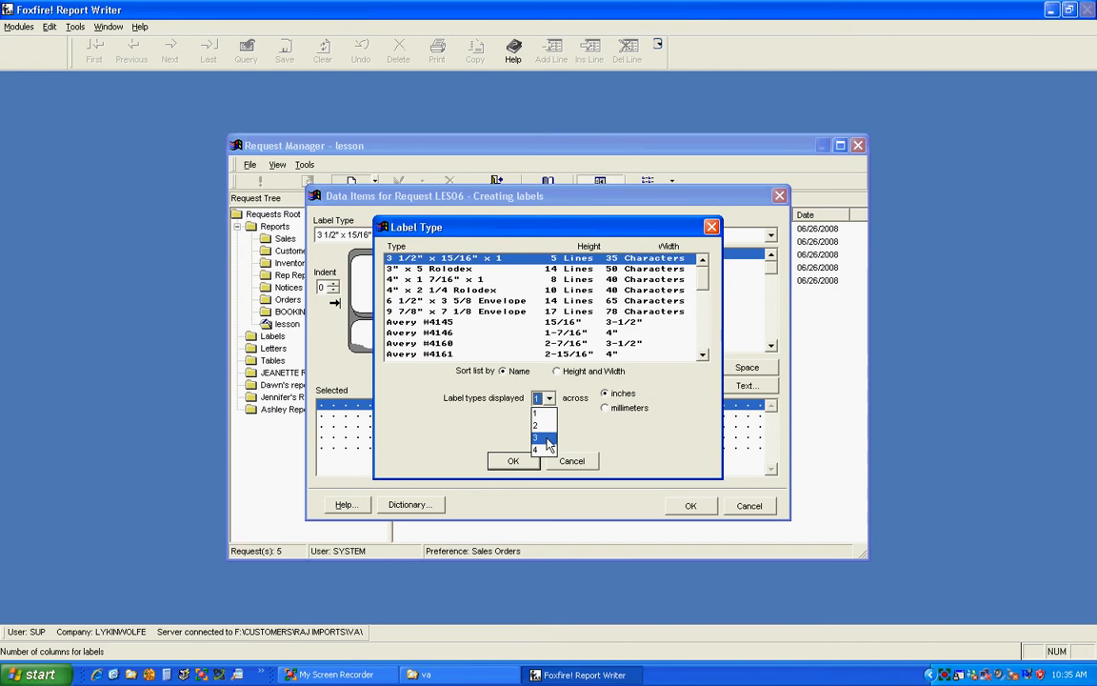
pyautogui.click(548, 438)
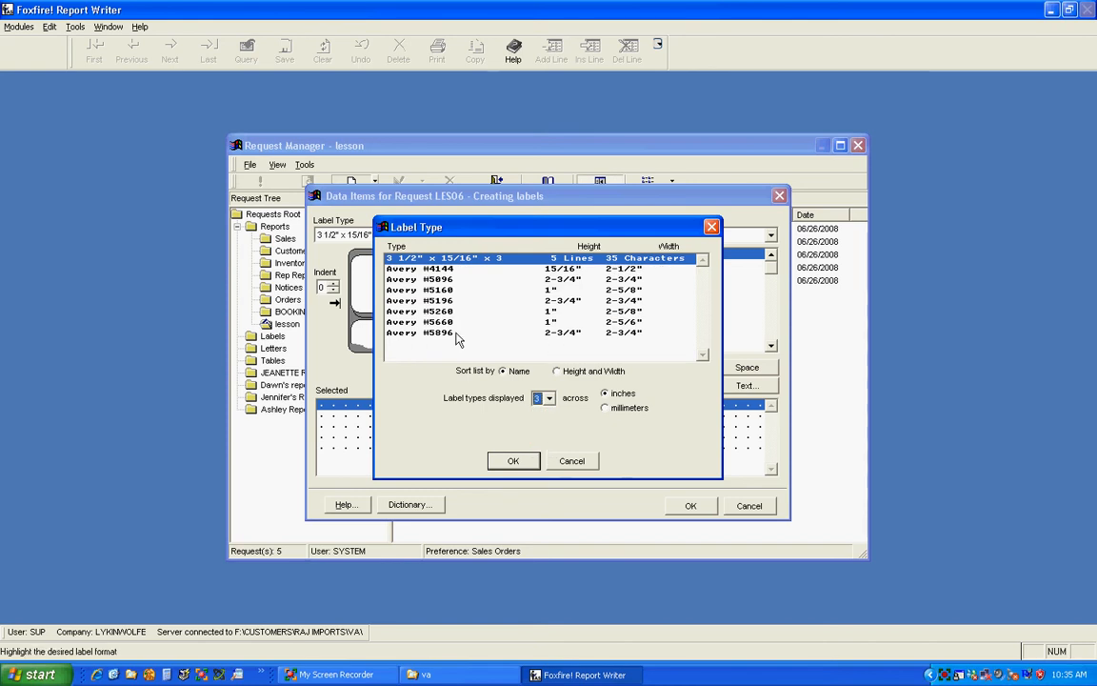
pyautogui.click(424, 290)
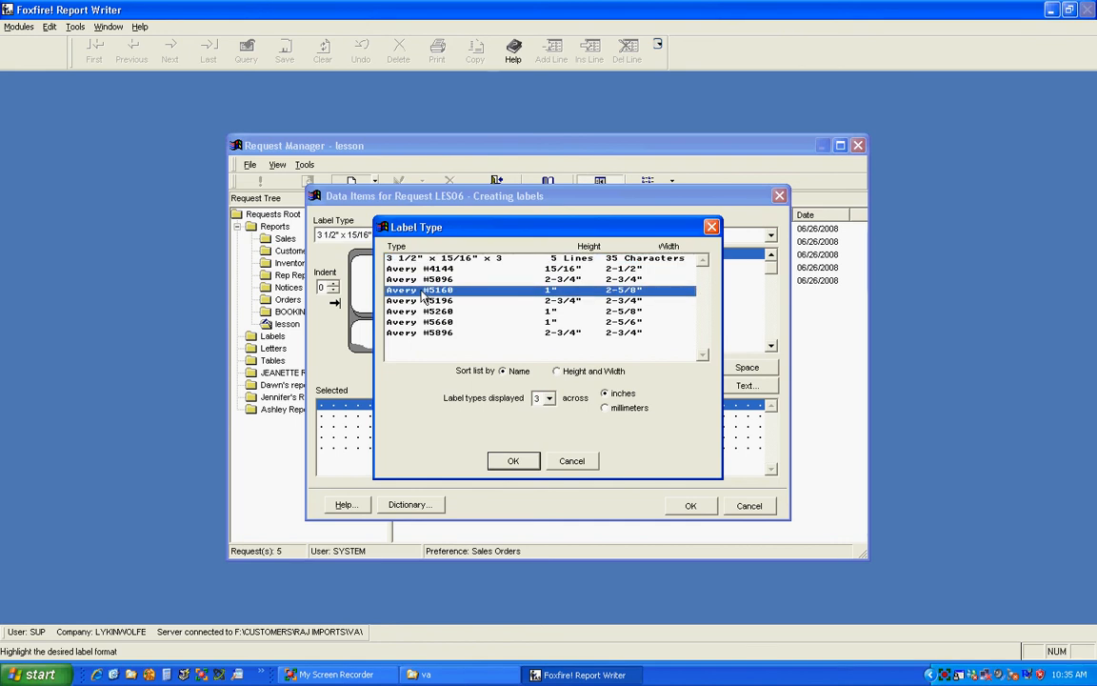
pyautogui.click(515, 461)
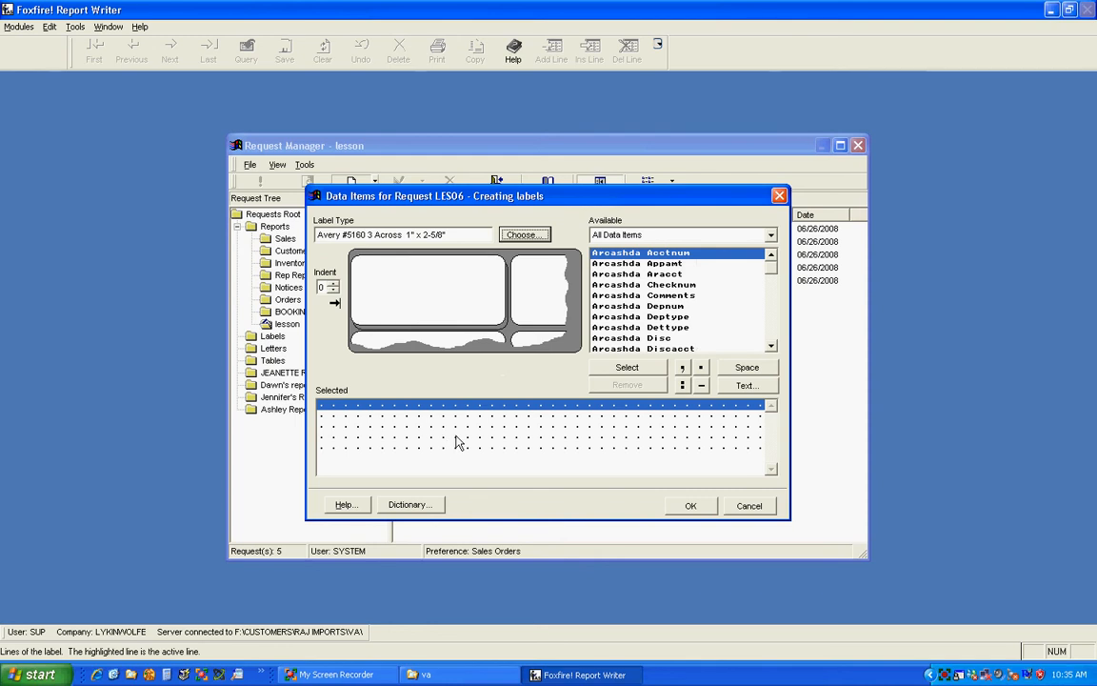
# Add the Cust Mast Name data item to the first line of the label
pyautogui.click(614, 318)
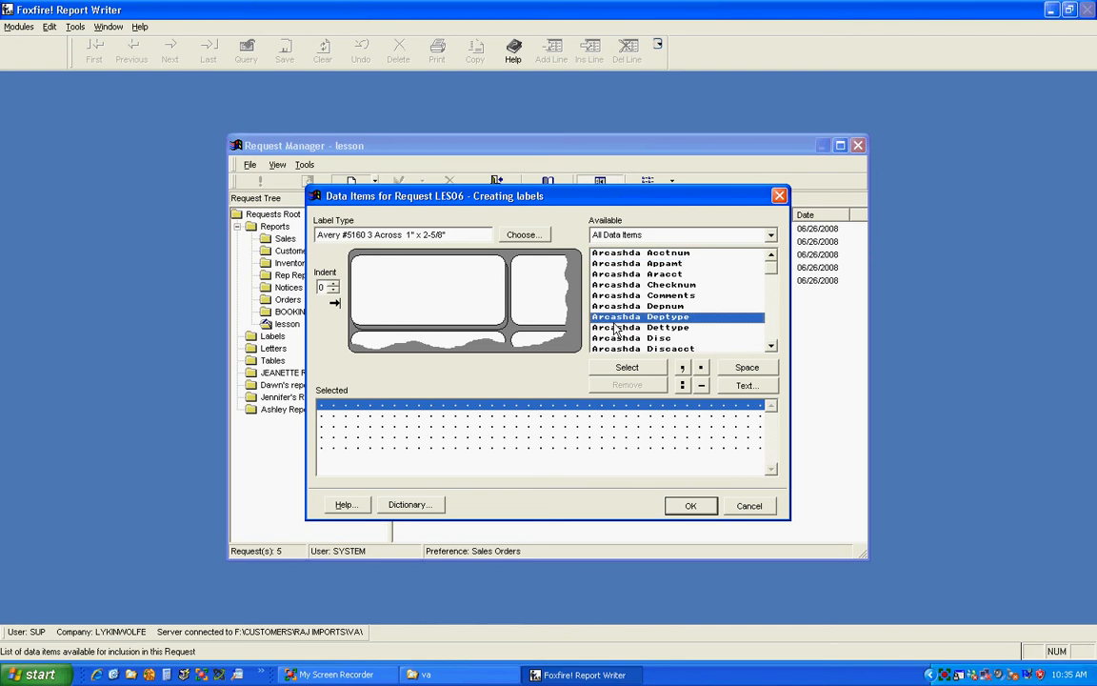
pyautogui.press('c')
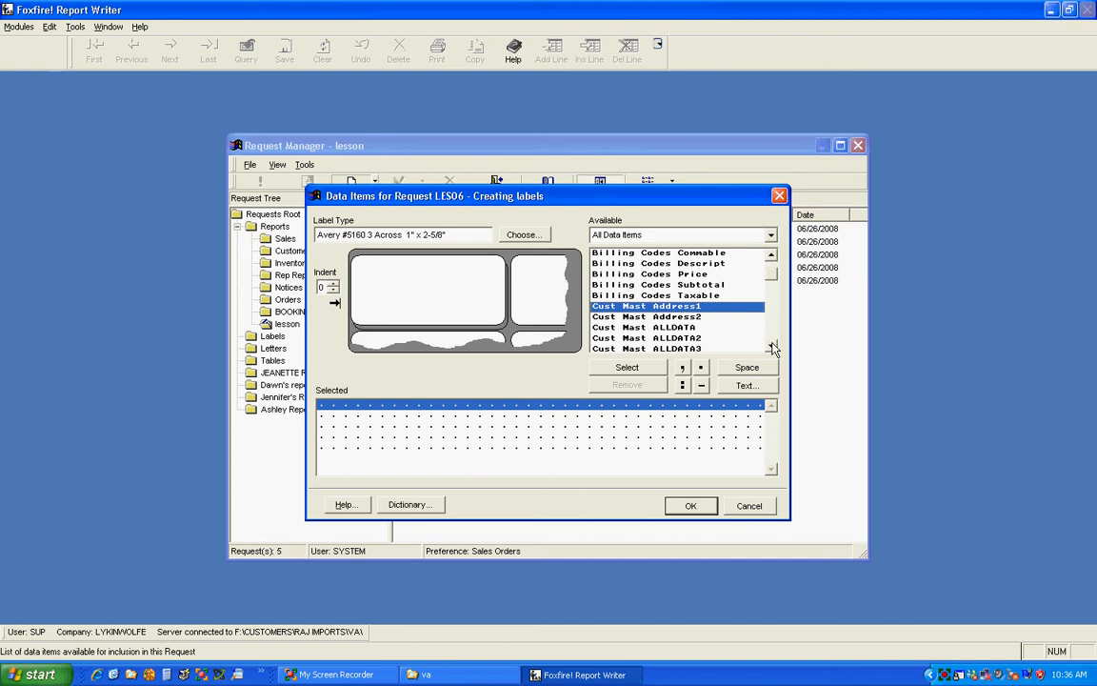
pyautogui.moveTo(772, 349); pyautogui.dragTo(772, 349)
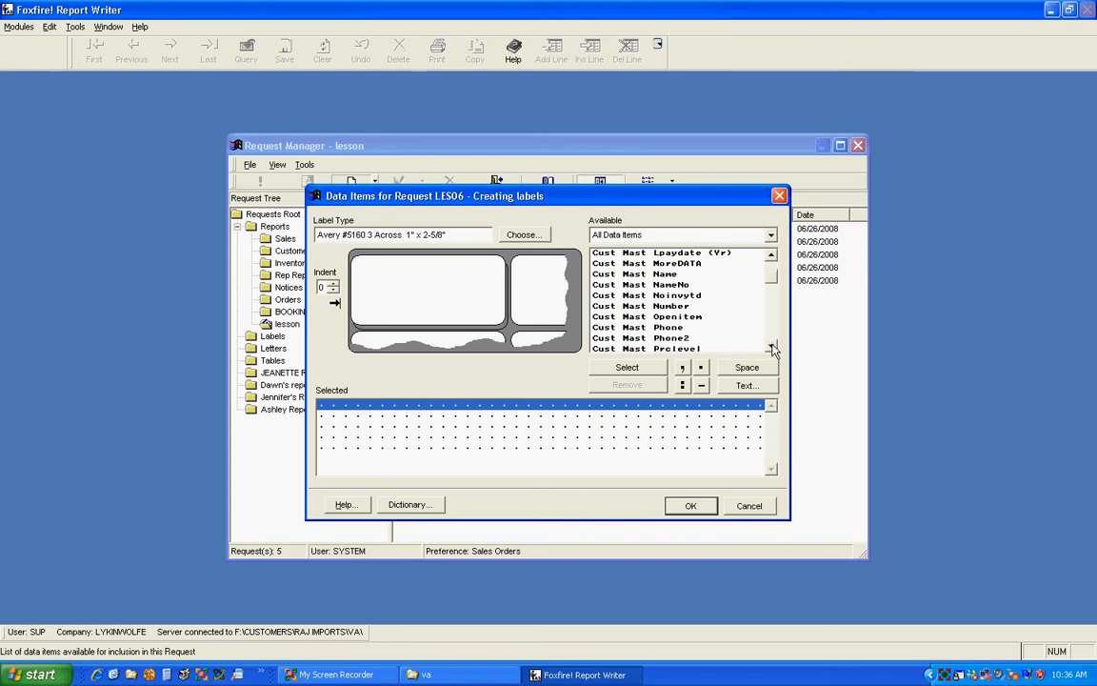
pyautogui.doubleClick(655, 275)
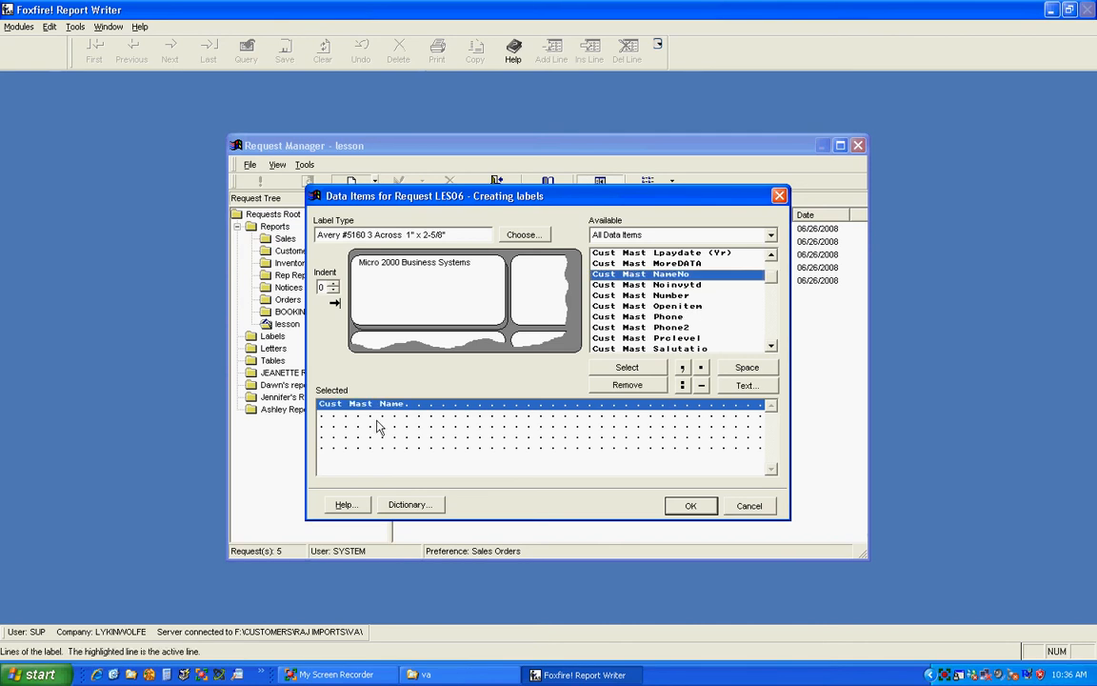
# Add Cust Mast Address1 to the label's second line and Cust Mast Address2 on a new third line
pyautogui.click(322, 416)
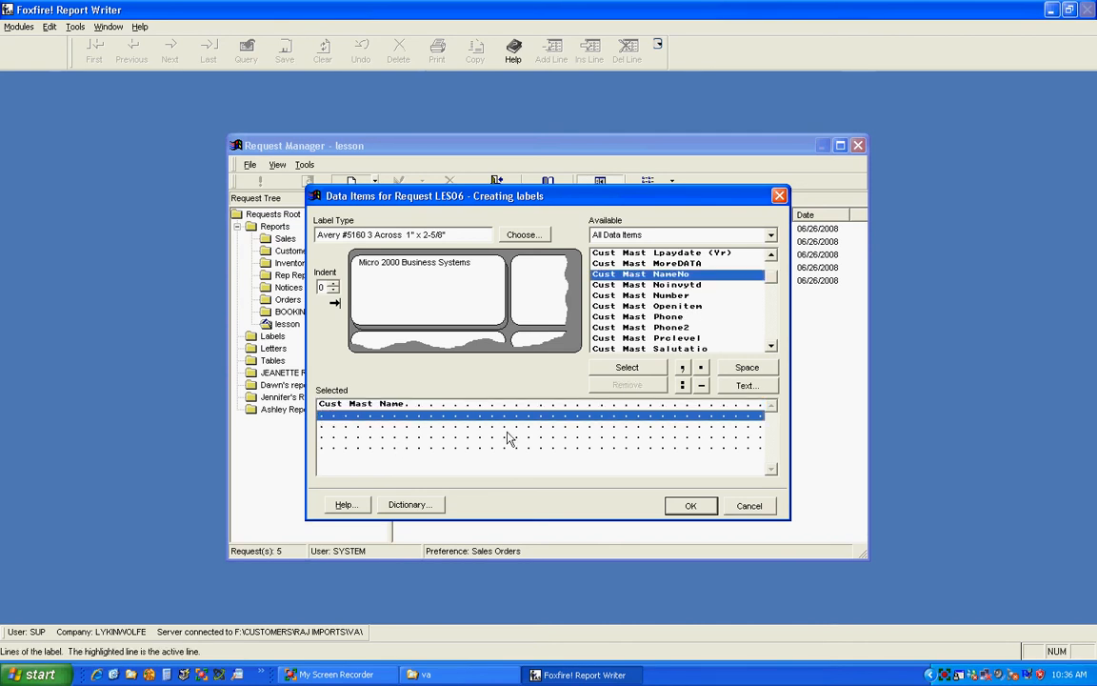
pyautogui.click(652, 306)
pyautogui.scroll(1, 653, 317)
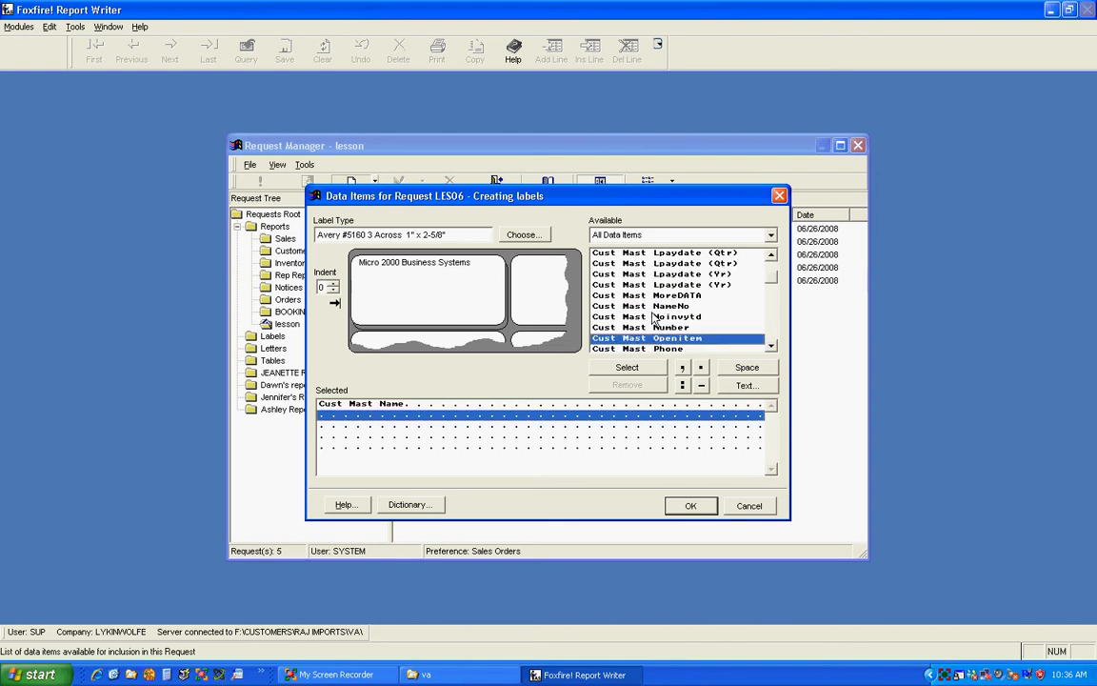
pyautogui.click(769, 257)
pyautogui.click(771, 257)
pyautogui.click(771, 257)
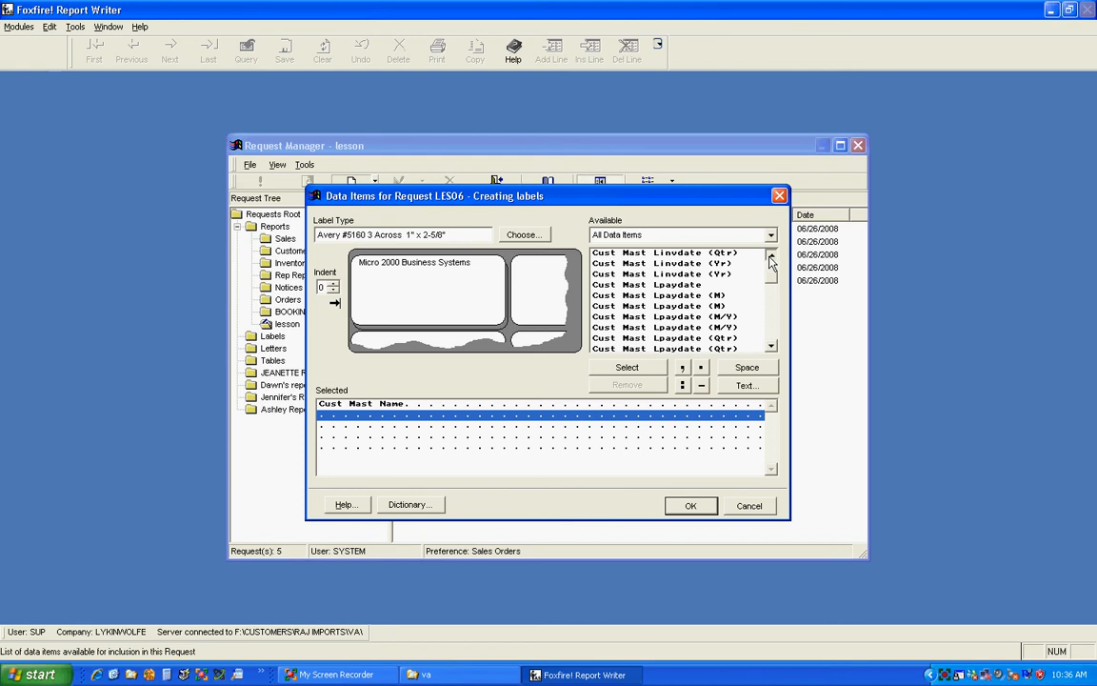
pyautogui.click(771, 257)
pyautogui.click(771, 257)
pyautogui.click(771, 257)
pyautogui.click(772, 257)
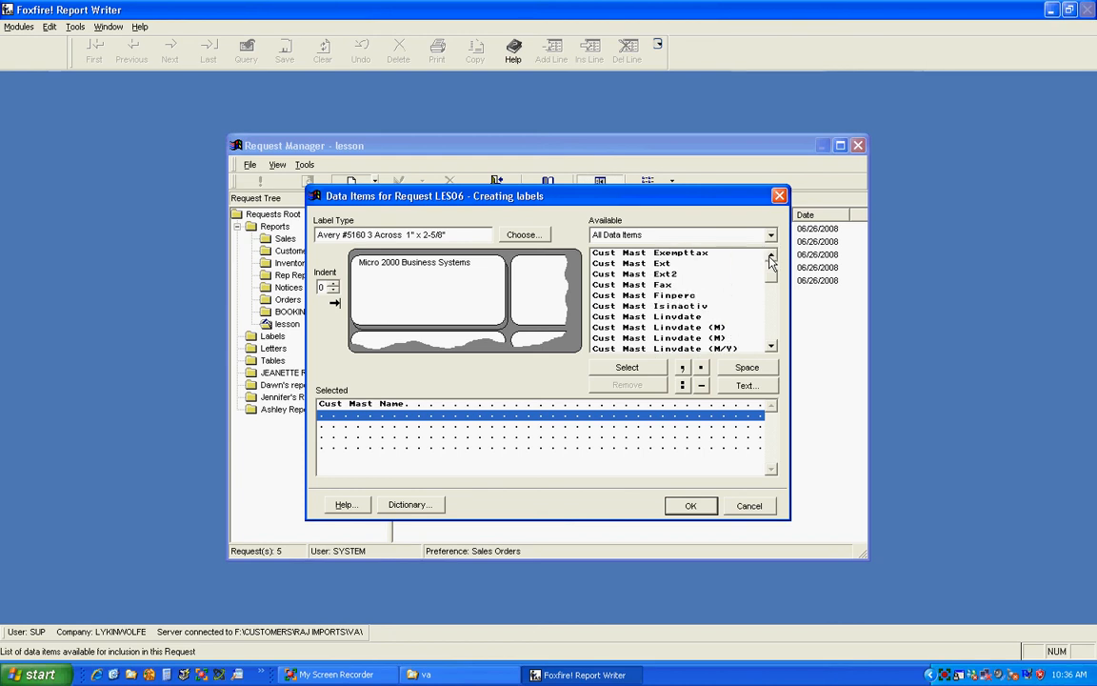
pyautogui.click(772, 257)
pyautogui.click(771, 257)
pyautogui.click(771, 257)
pyautogui.click(771, 257)
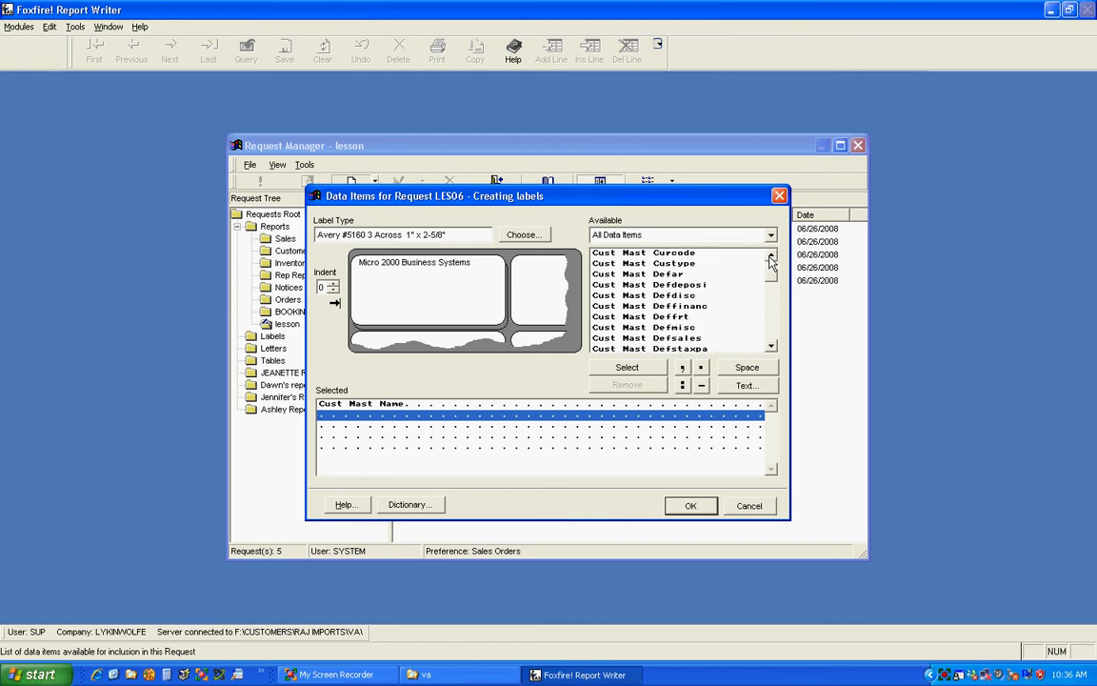
pyautogui.click(771, 257)
pyautogui.click(771, 257)
pyautogui.click(771, 257)
pyautogui.click(772, 257)
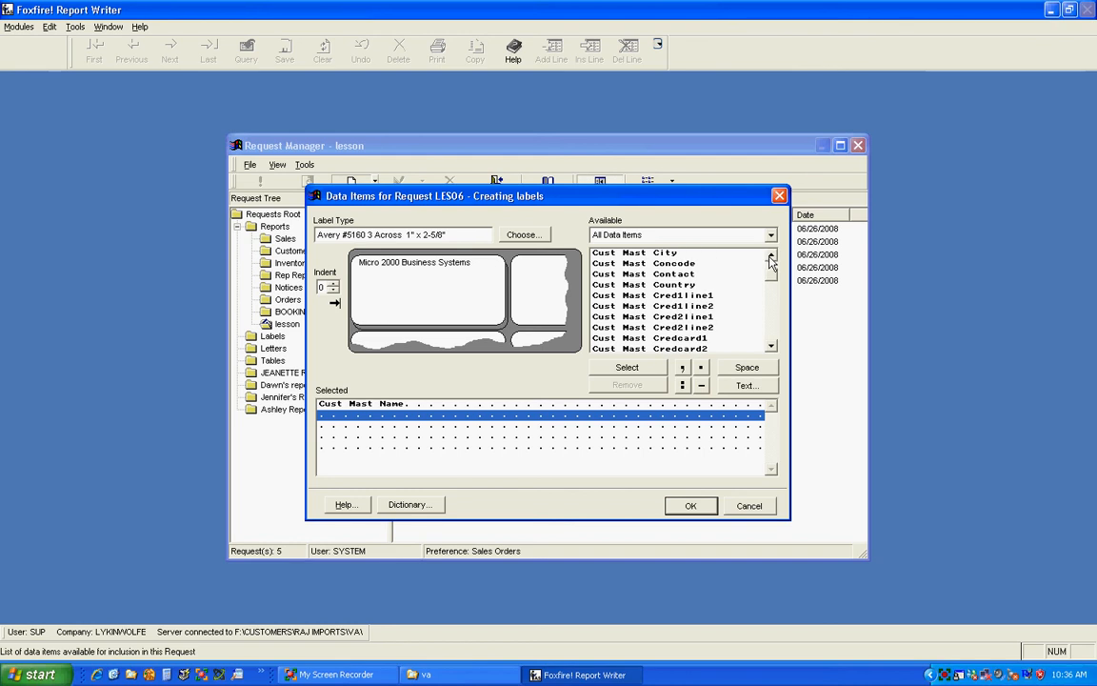
pyautogui.click(771, 257)
pyautogui.click(771, 257)
pyautogui.click(771, 257)
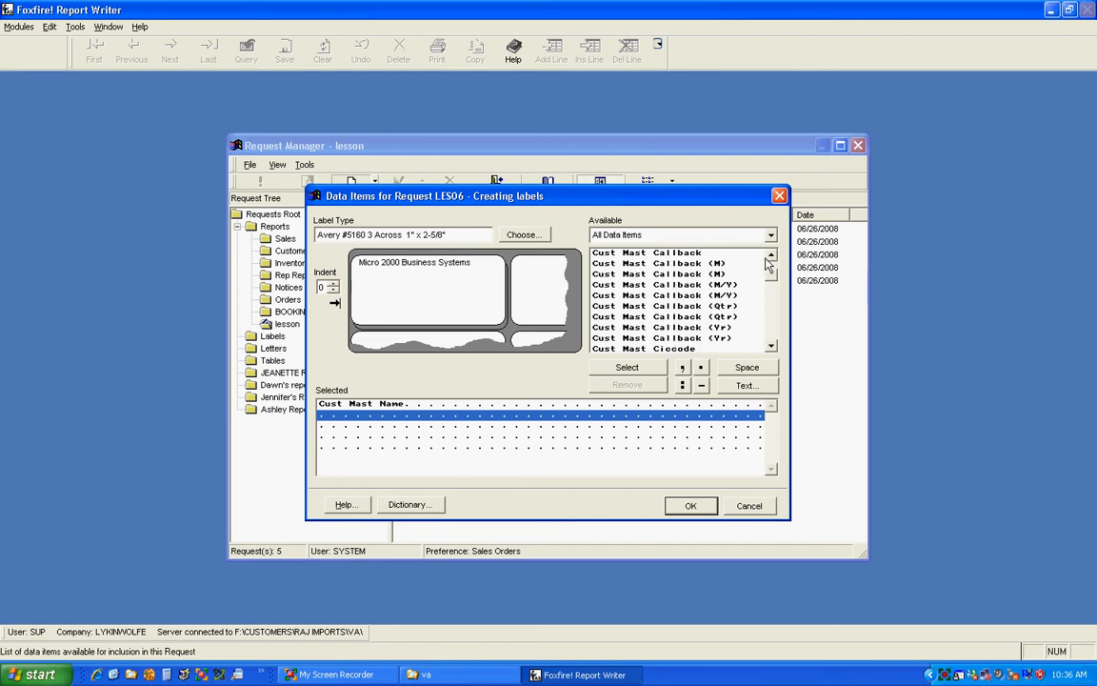
pyautogui.click(771, 257)
pyautogui.click(771, 258)
pyautogui.click(771, 257)
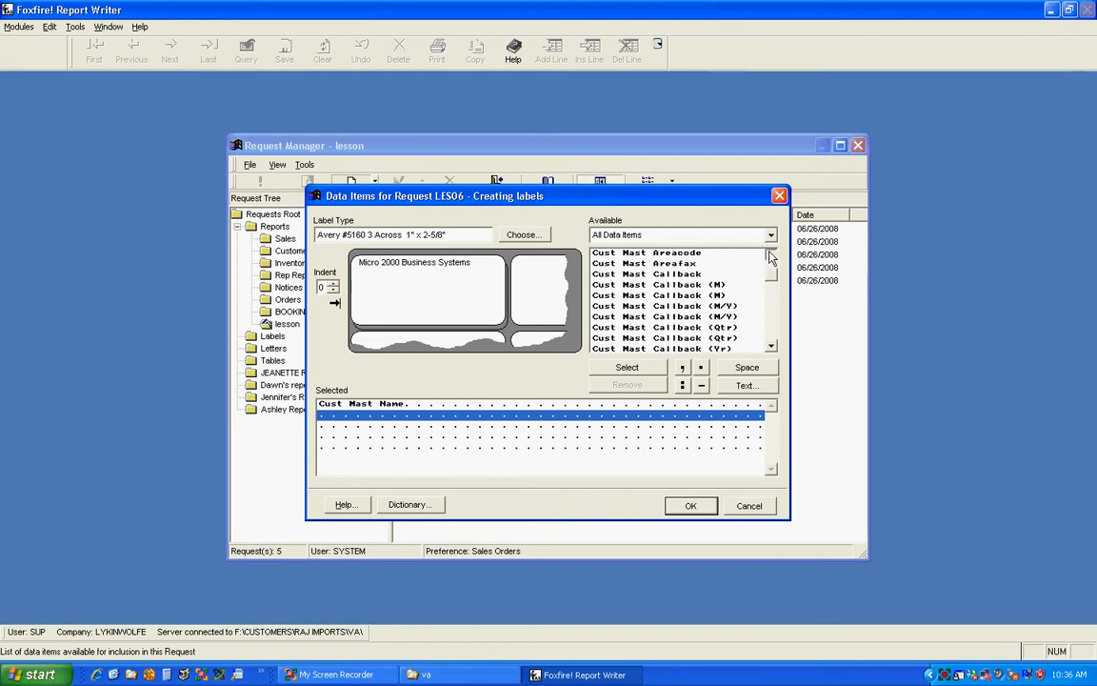
pyautogui.click(772, 257)
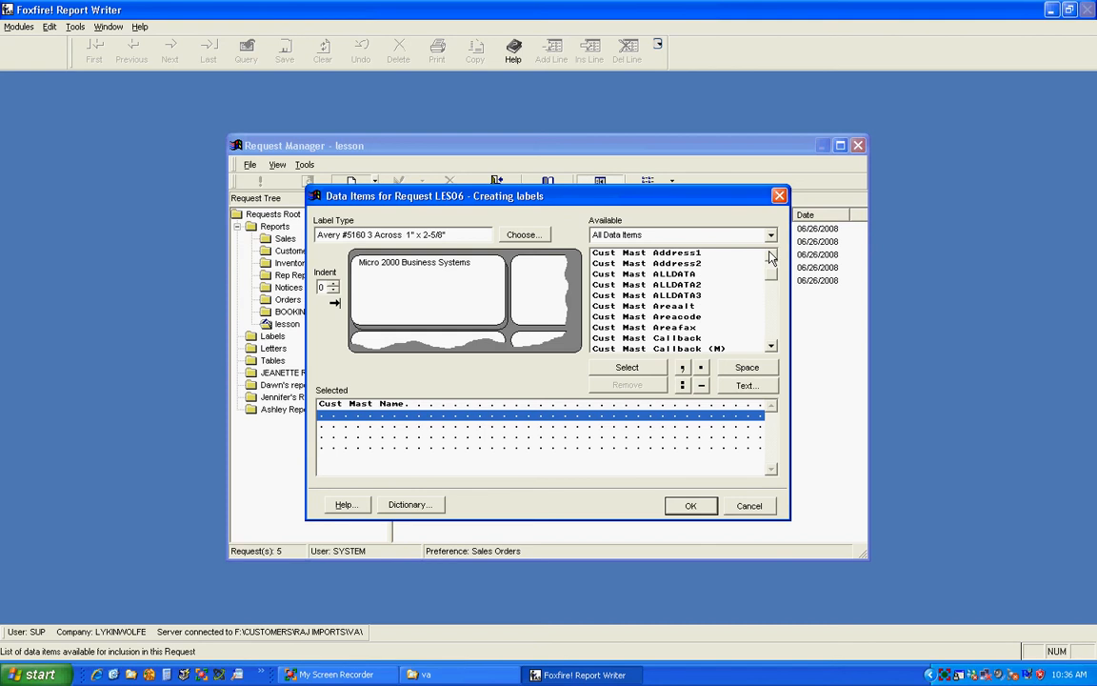
pyautogui.doubleClick(694, 254)
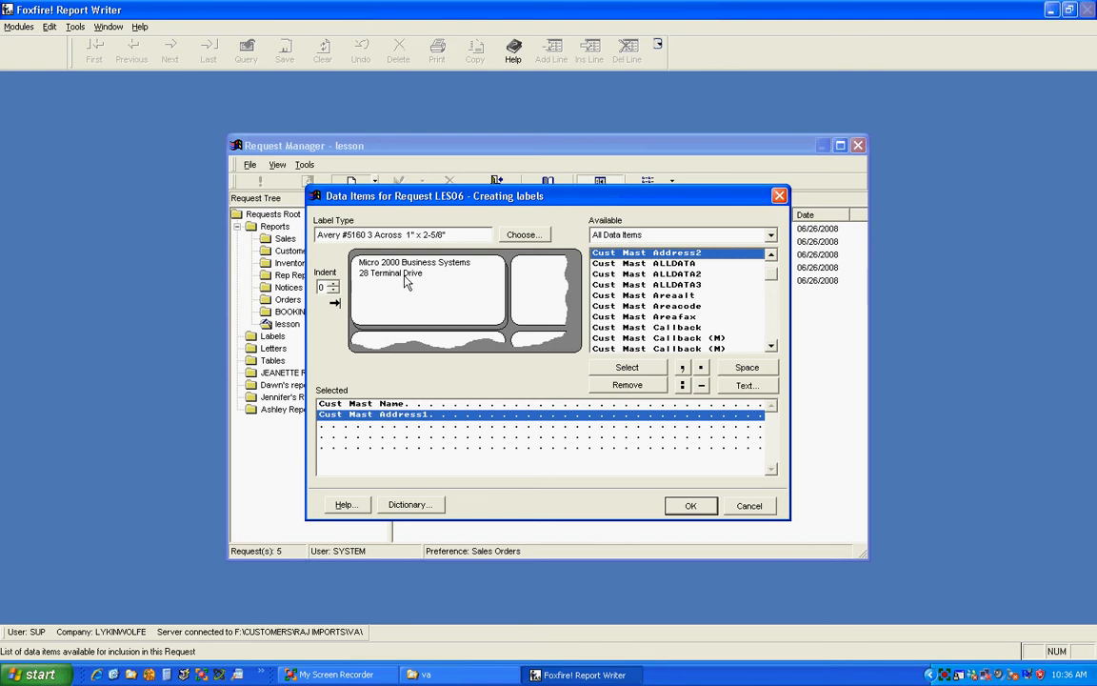
pyautogui.doubleClick(654, 254)
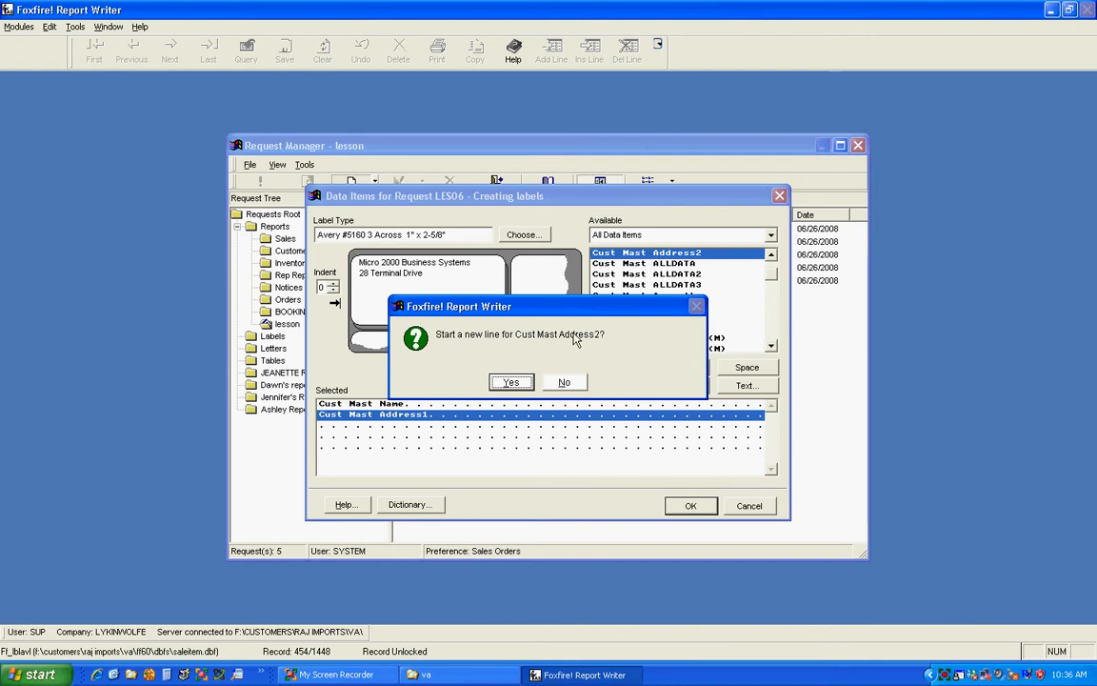
pyautogui.click(512, 382)
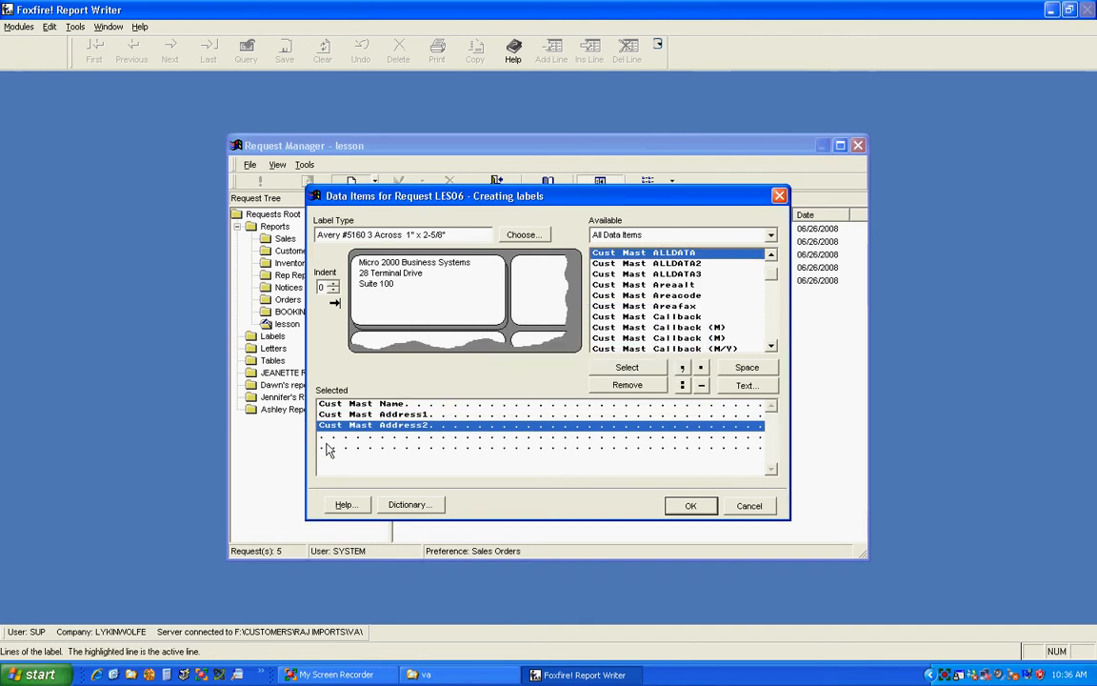
# Add Cust Mast City to the label's fourth line, followed by a comma and a space
pyautogui.press('Down')
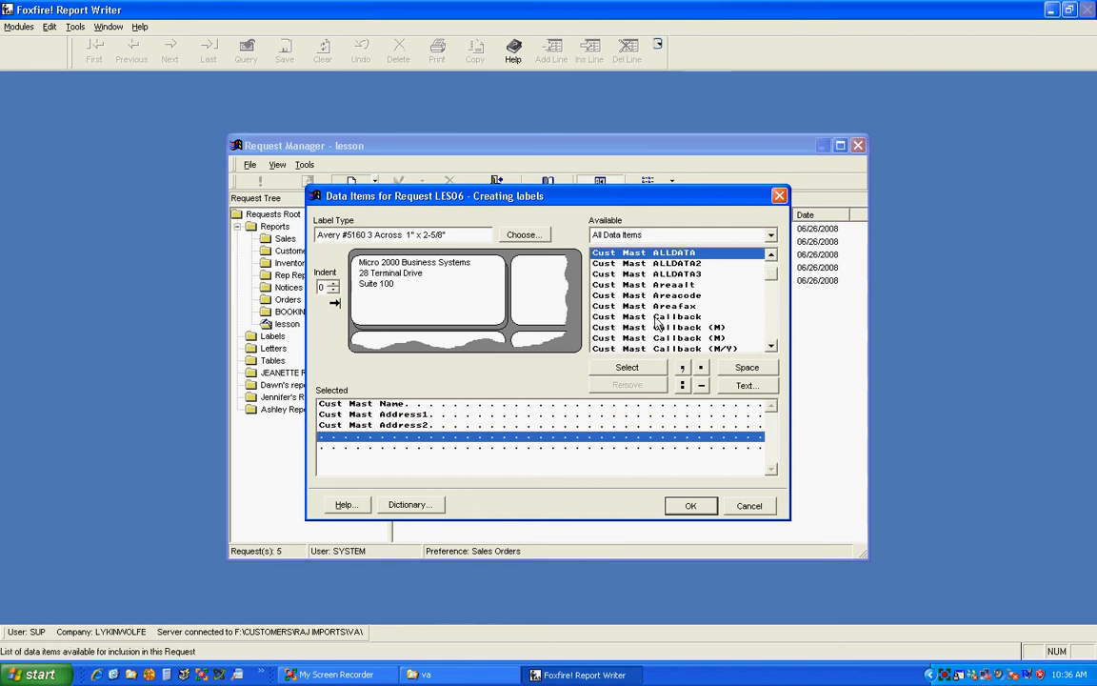
pyautogui.click(770, 345)
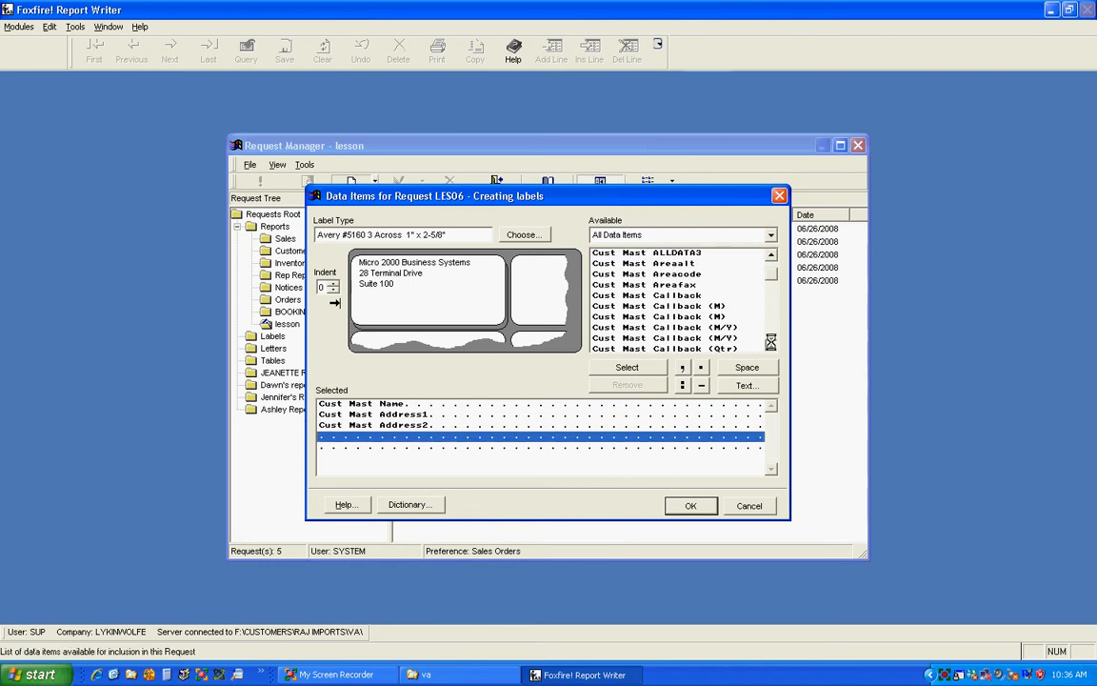
pyautogui.doubleClick(600, 275)
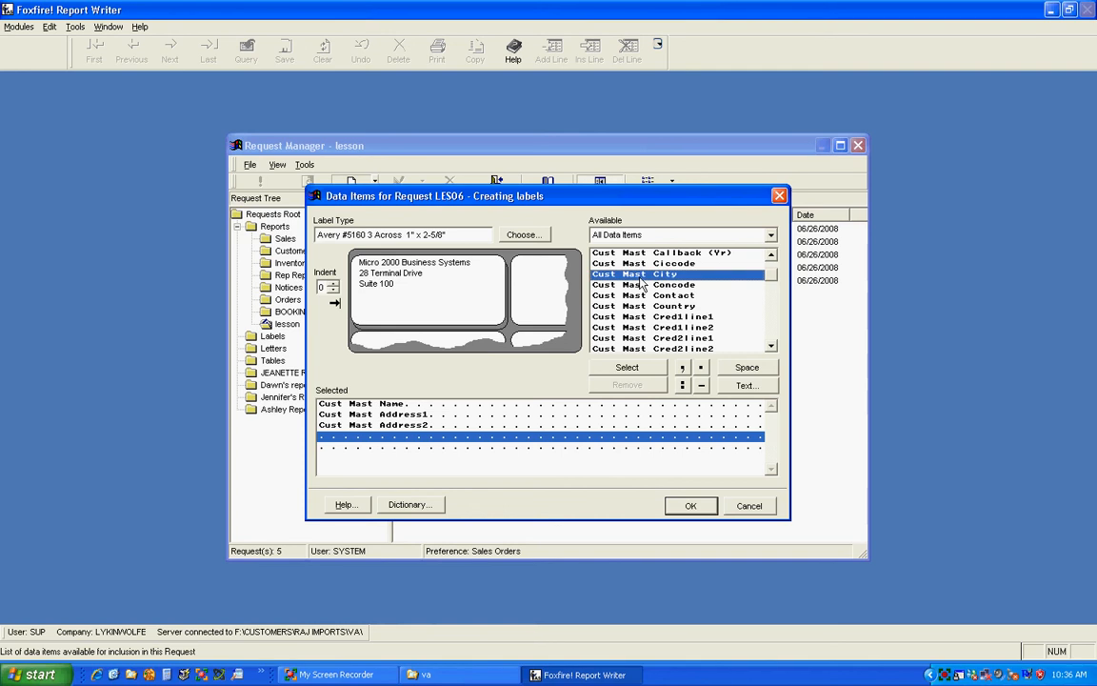
pyautogui.click(682, 367)
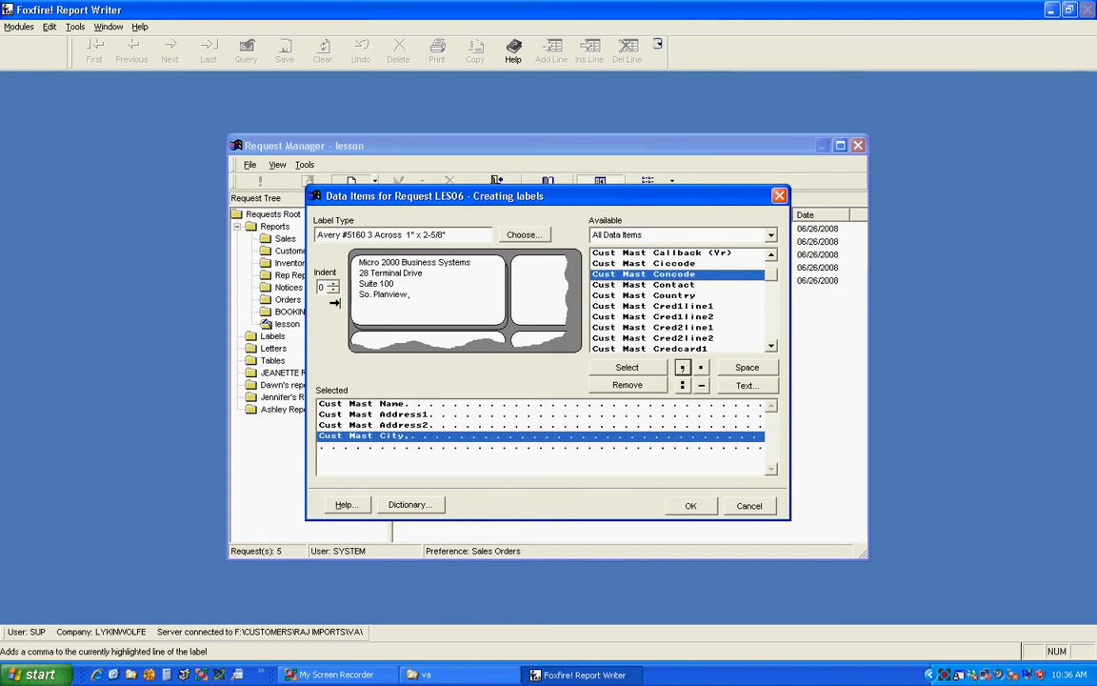
pyautogui.click(746, 367)
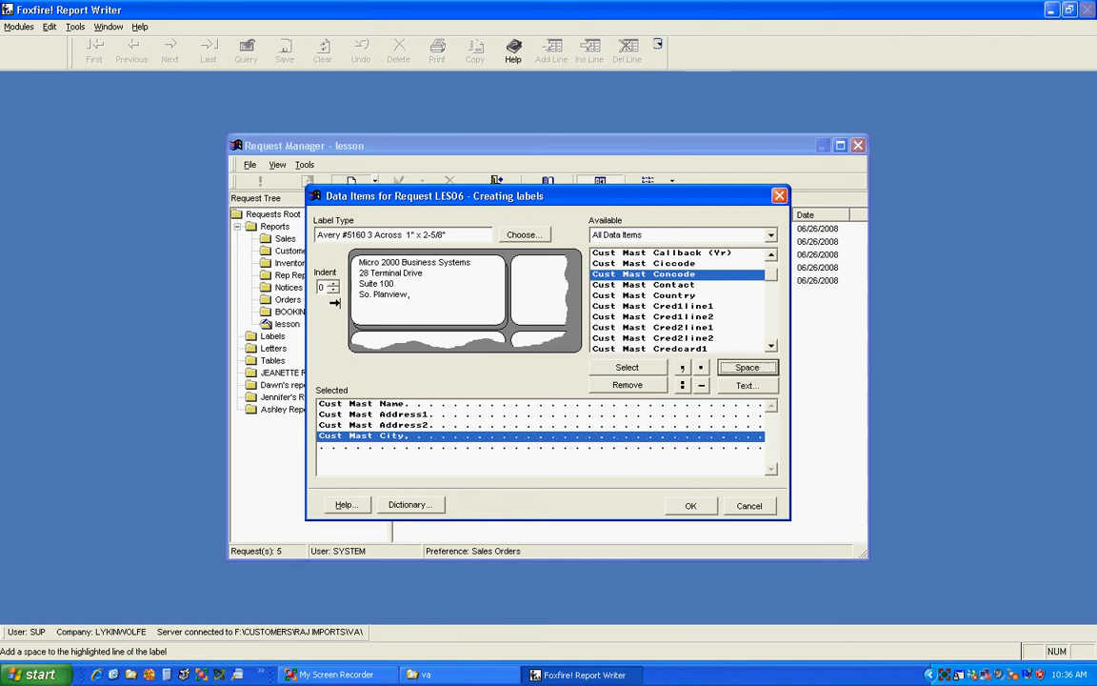
# Add Cust Mast State after the city, comma and space on the label's fourth line
pyautogui.click(771, 346)
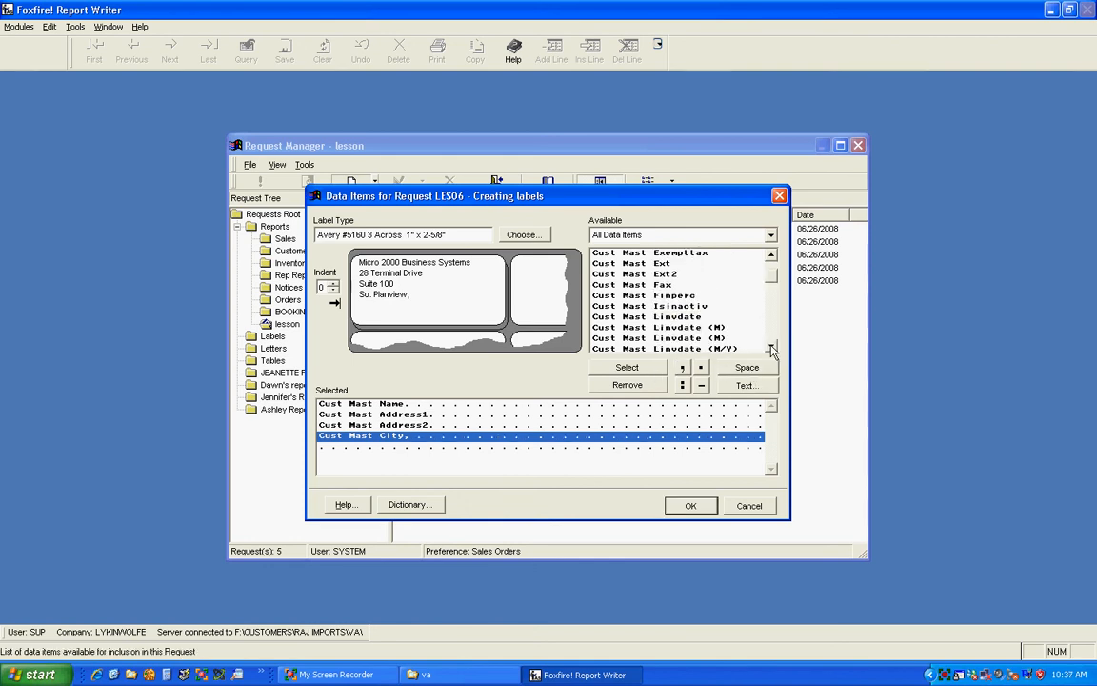
pyautogui.click(772, 349)
pyautogui.click(773, 348)
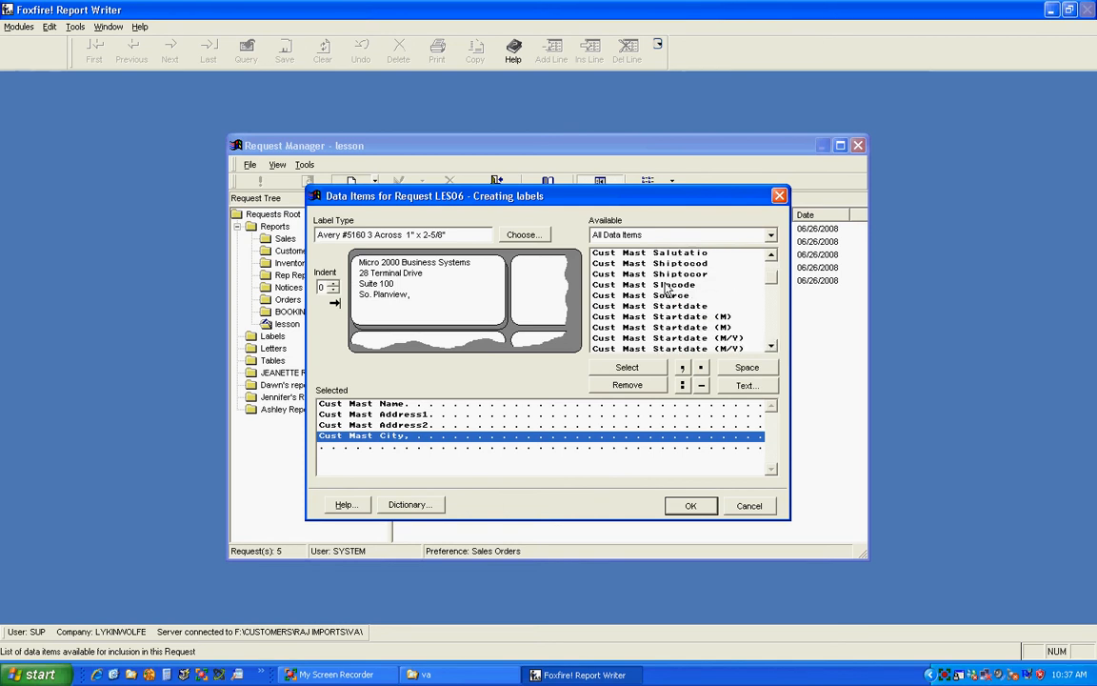
pyautogui.scroll(-3, 694, 311)
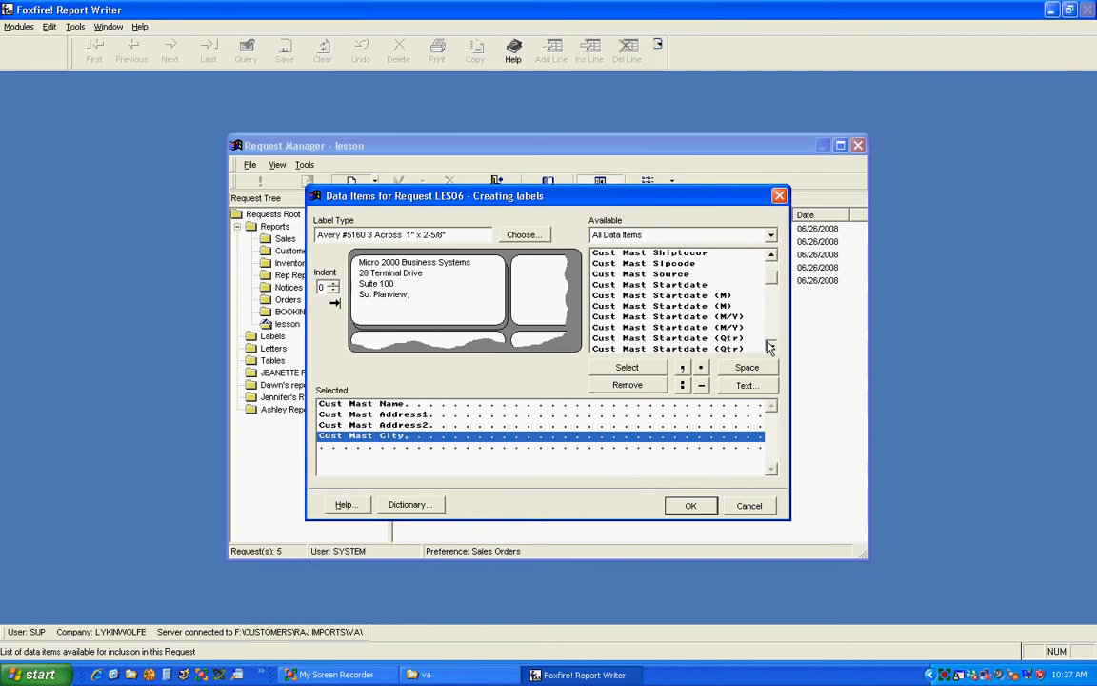
pyautogui.click(664, 317)
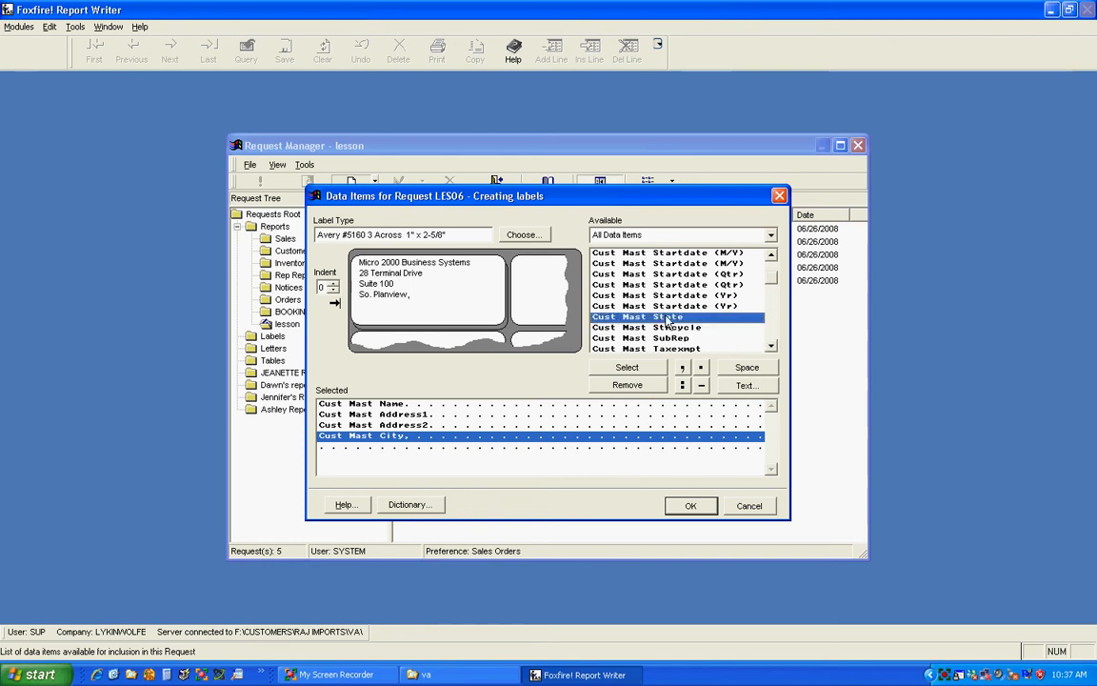
pyautogui.click(627, 367)
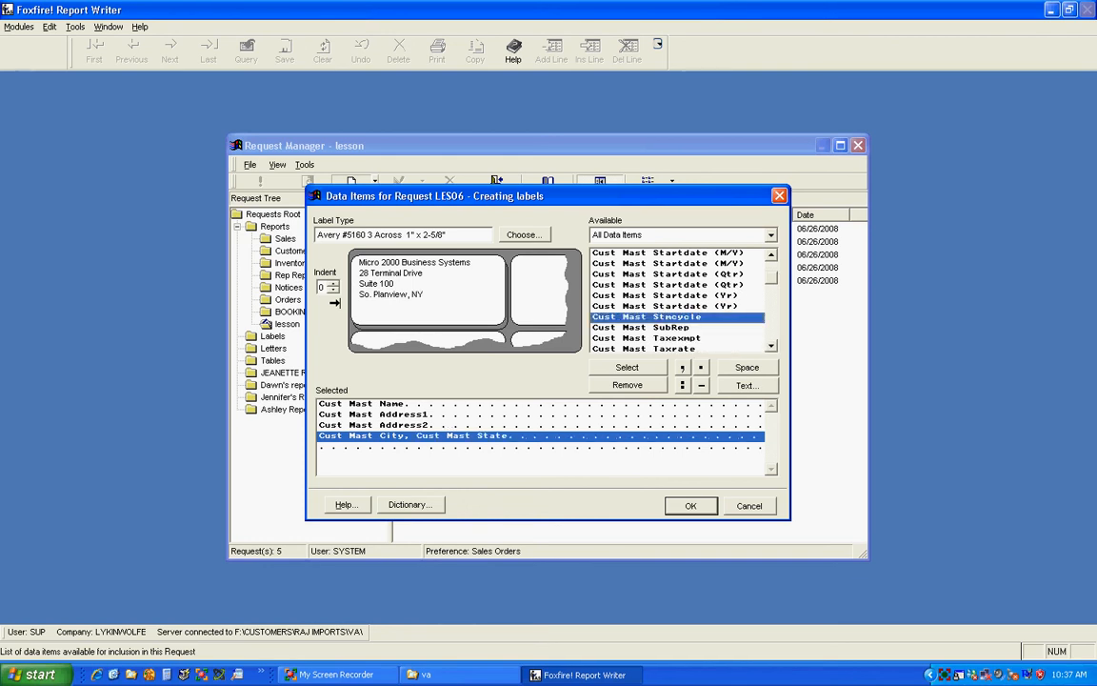
# Add spacing after Cust Mast State on the fourth line, followed by the Cust Mast Zip data item
pyautogui.click(734, 371)
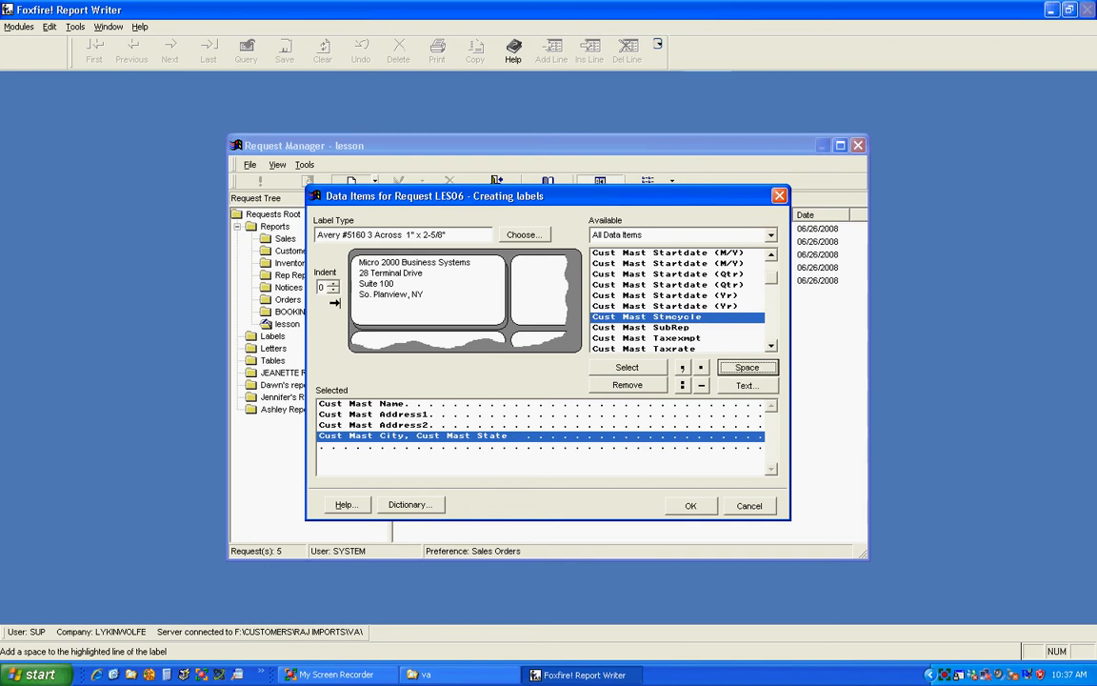
pyautogui.scroll(-4, 773, 350)
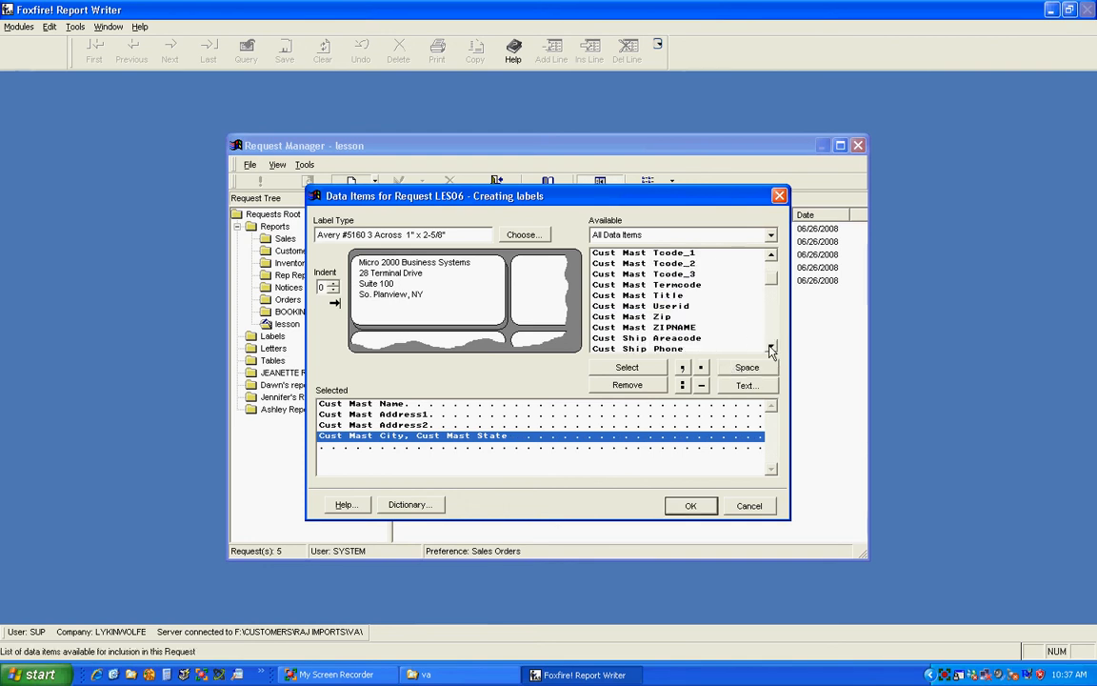
pyautogui.doubleClick(609, 316)
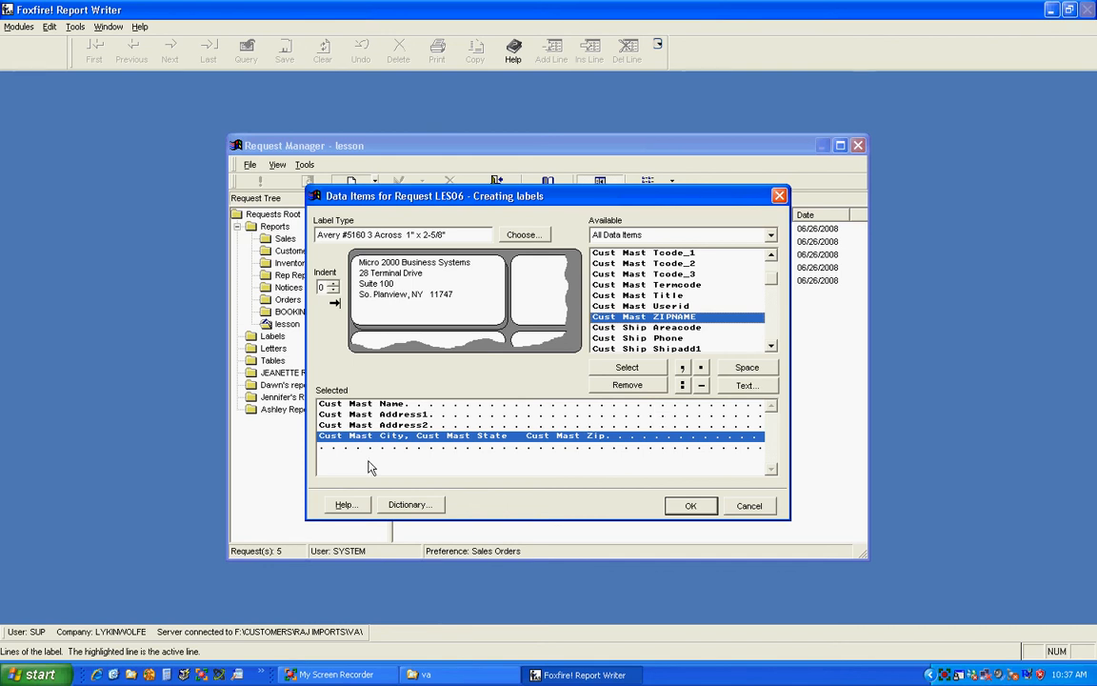
# Add the text P1231 as the label's fifth line and accept the label's data items
pyautogui.click(320, 447)
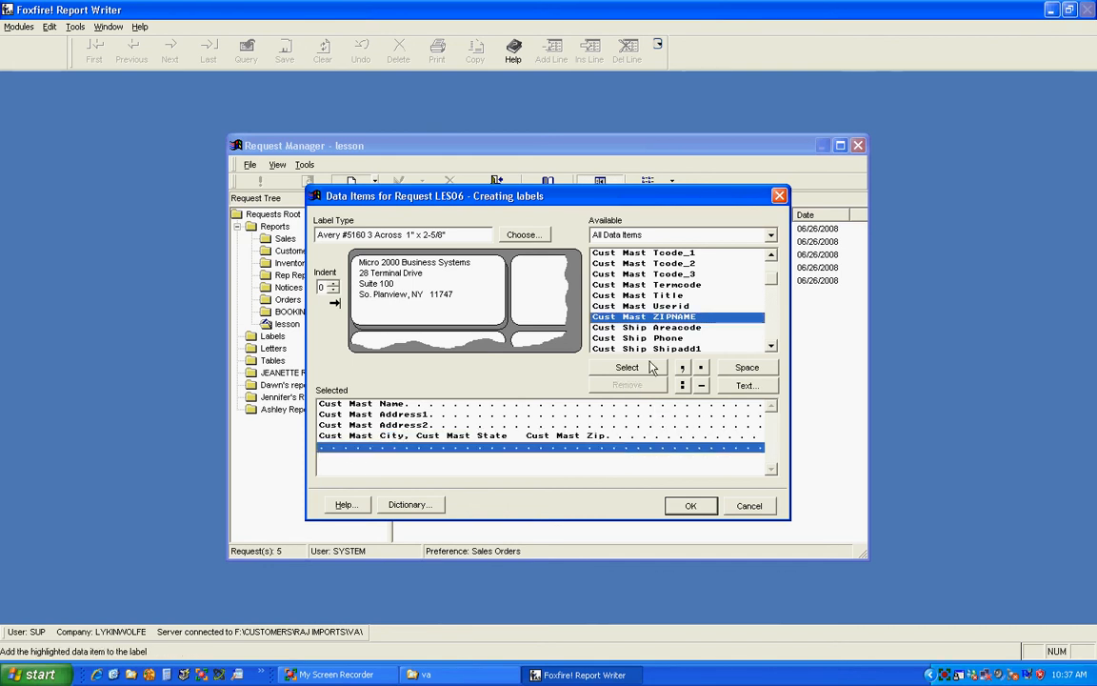
pyautogui.click(748, 386)
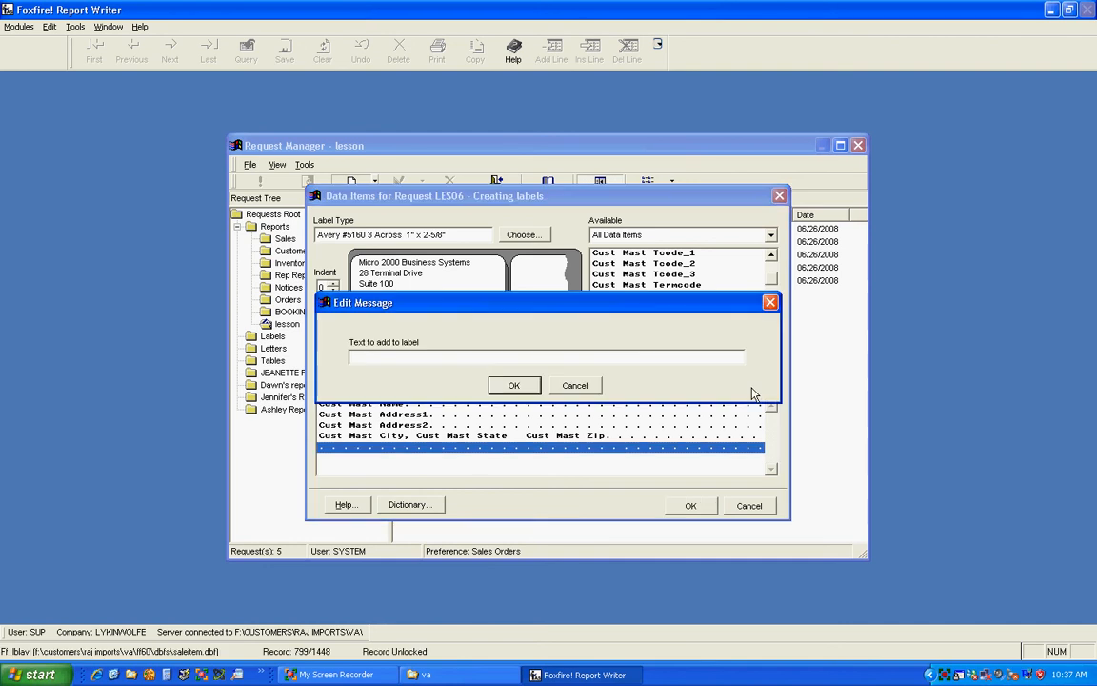
pyautogui.write('P1231')
pyautogui.click(513, 384)
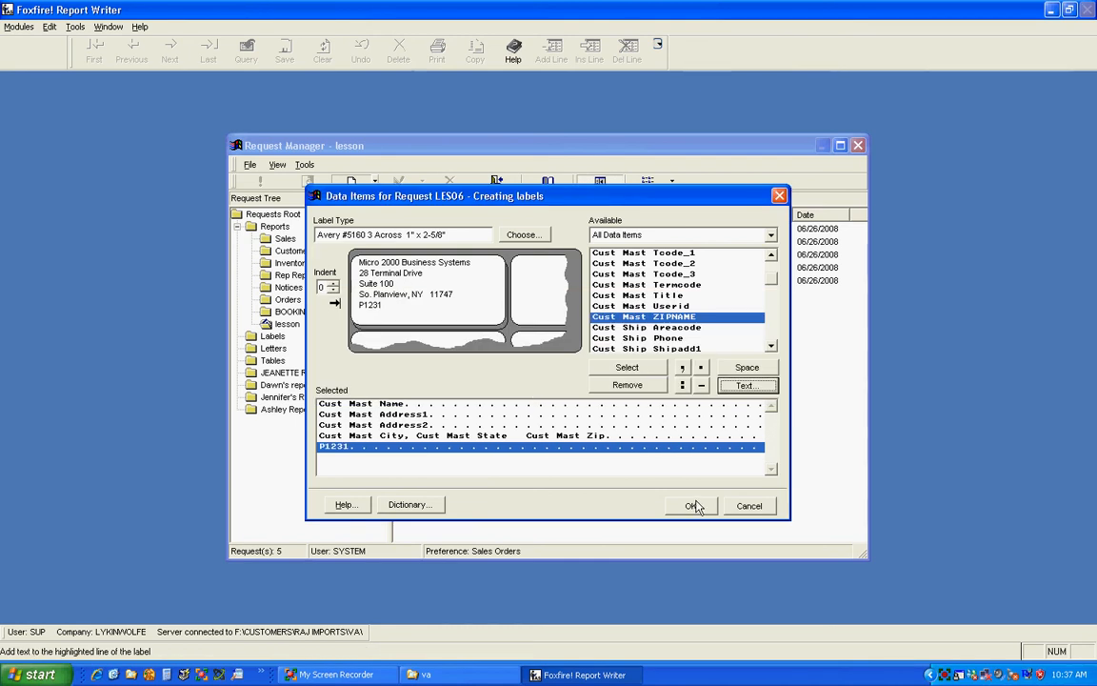
pyautogui.click(769, 469)
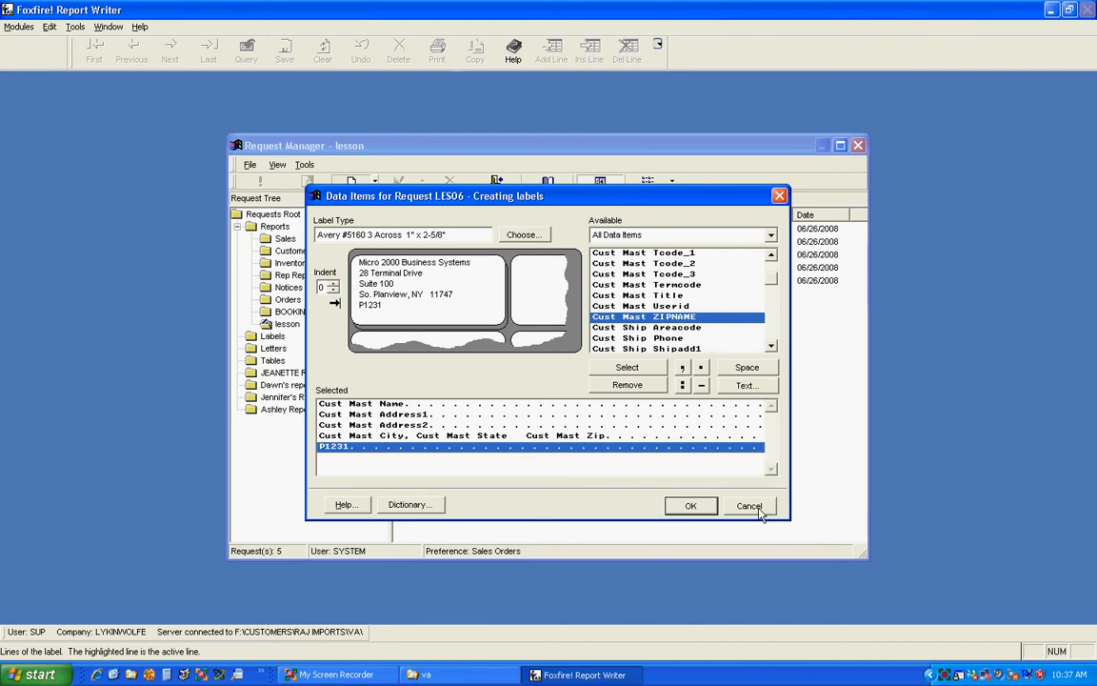
pyautogui.click(688, 507)
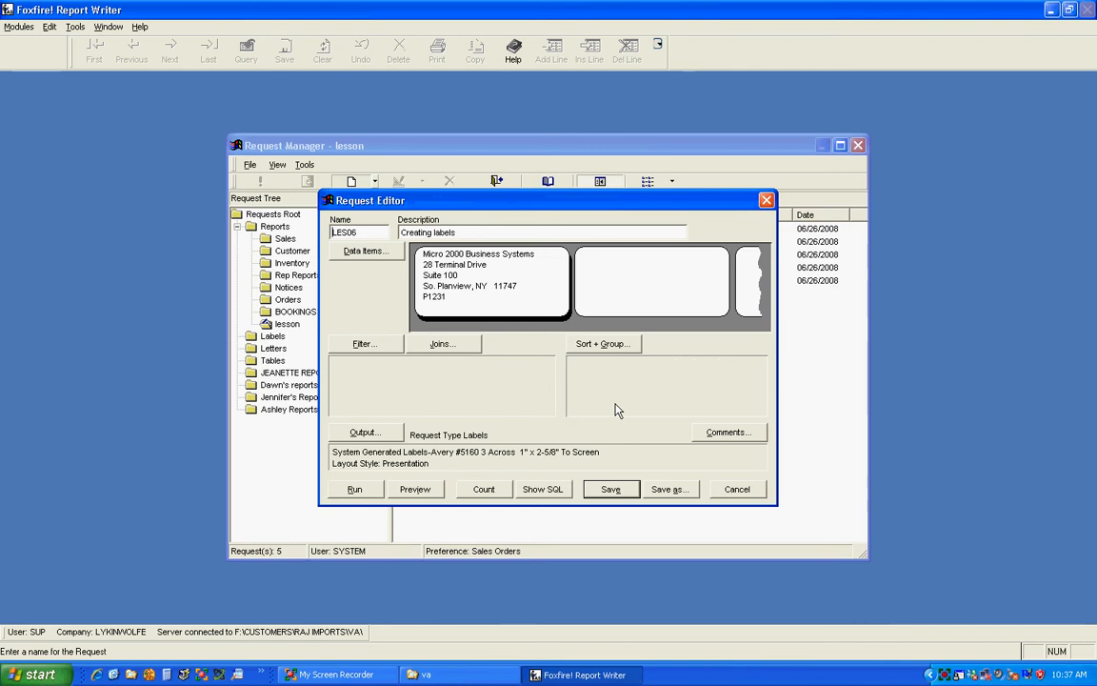
# Sort the request by Cust Mast Name in ascending order and save the request
pyautogui.click(600, 345)
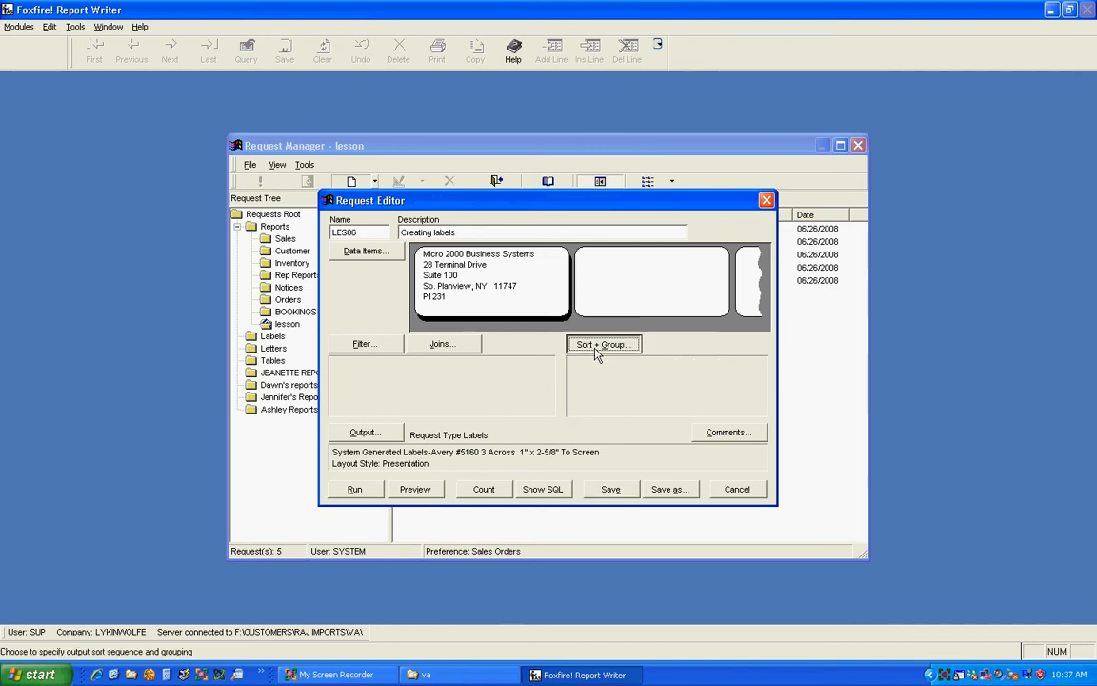
pyautogui.doubleClick(373, 271)
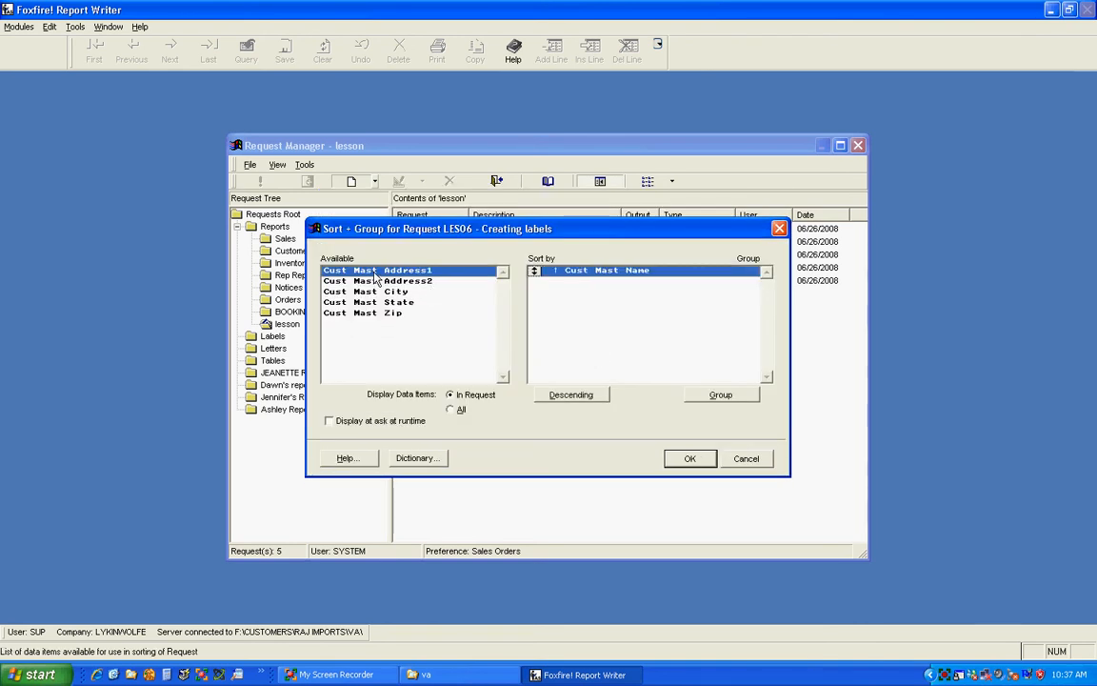
pyautogui.click(688, 460)
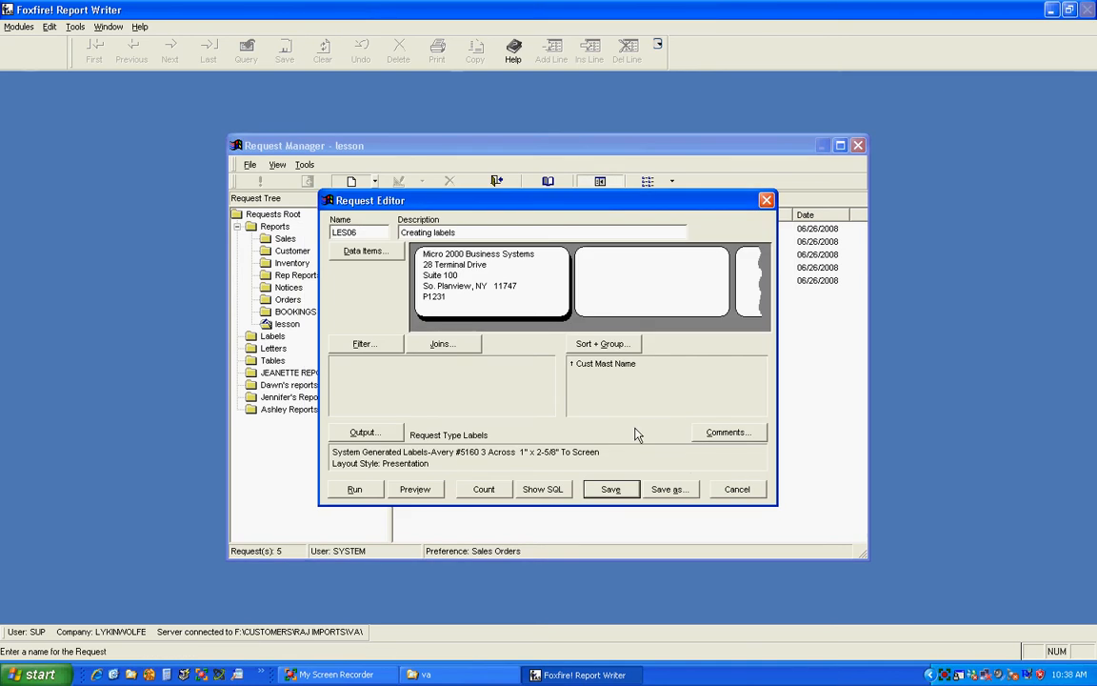
pyautogui.click(602, 490)
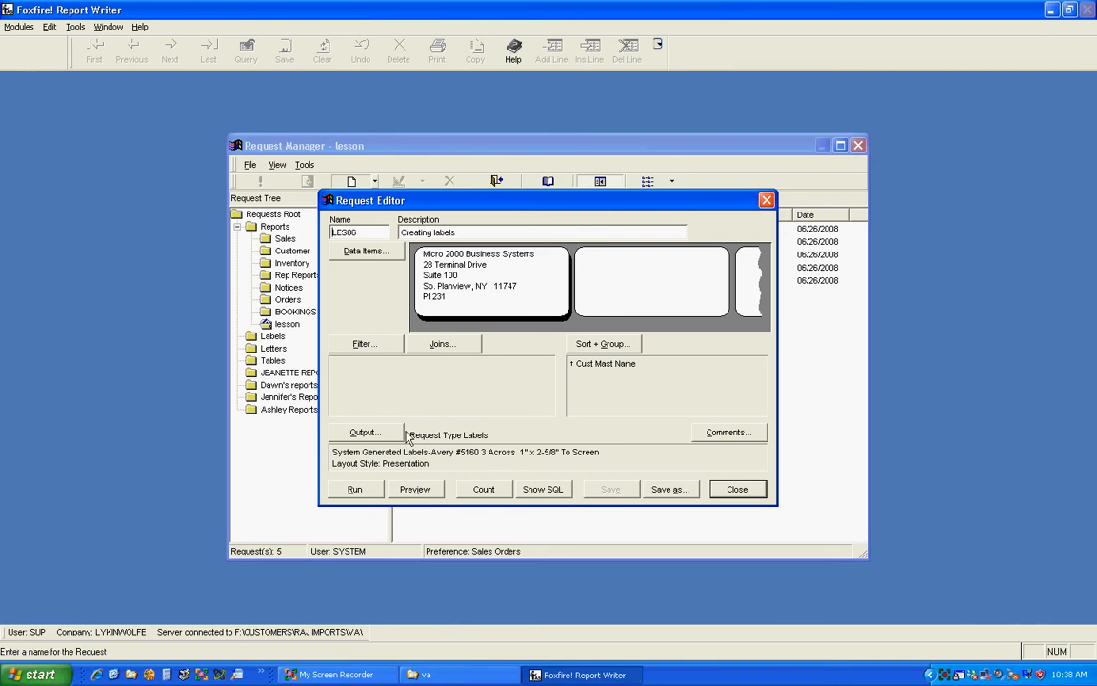
# Add a filter condition to the request on the Cust Mast Country data item
pyautogui.click(363, 344)
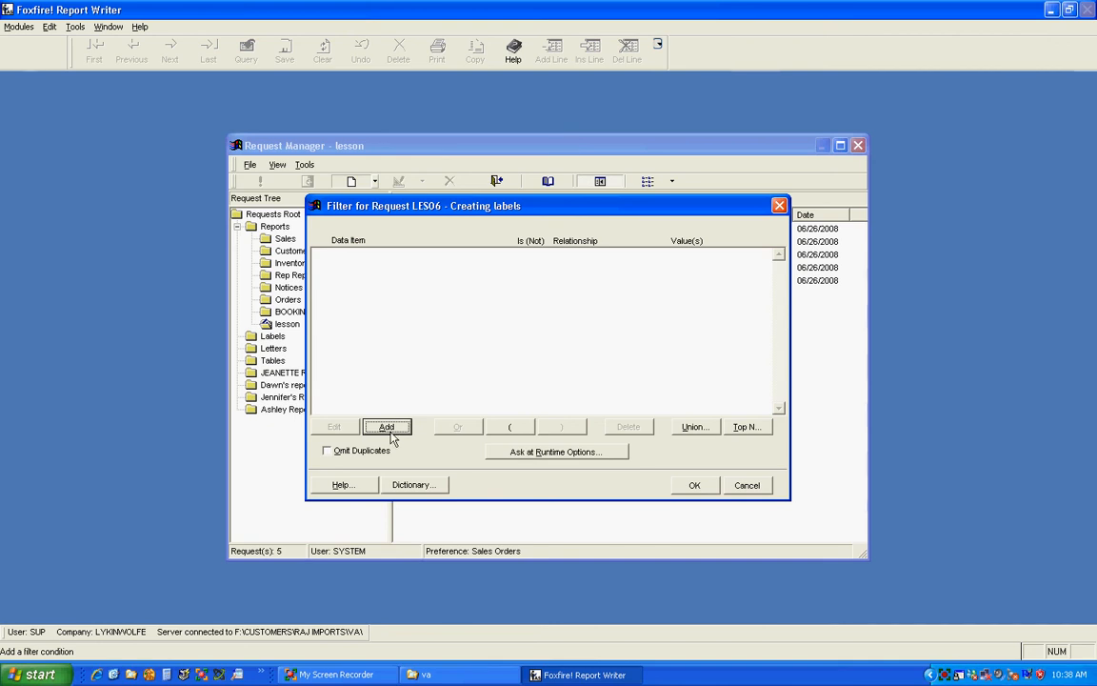
pyautogui.click(390, 428)
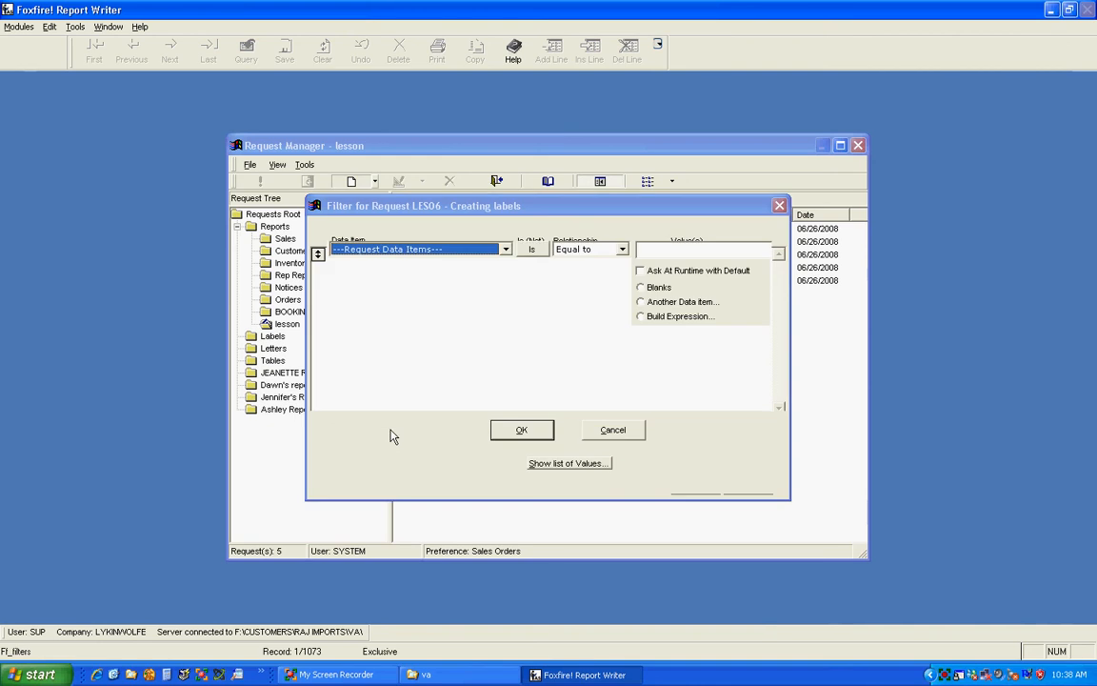
pyautogui.click(506, 248)
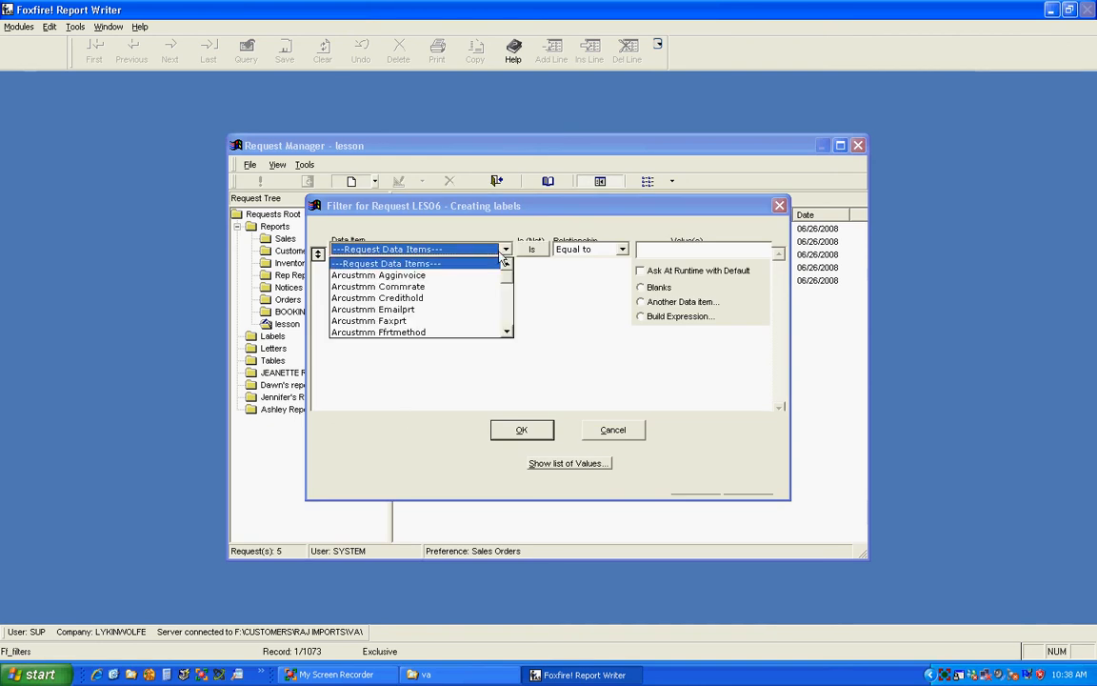
pyautogui.click(508, 331)
pyautogui.moveTo(509, 335); pyautogui.dragTo(508, 334)
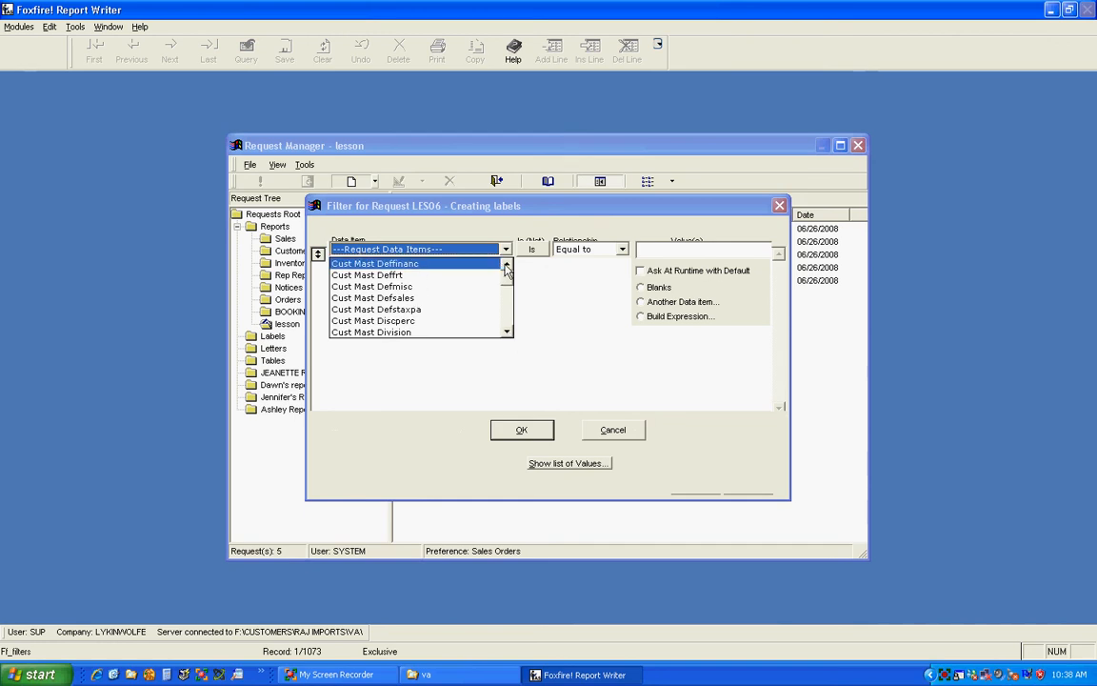
pyautogui.scroll(5, 491, 271)
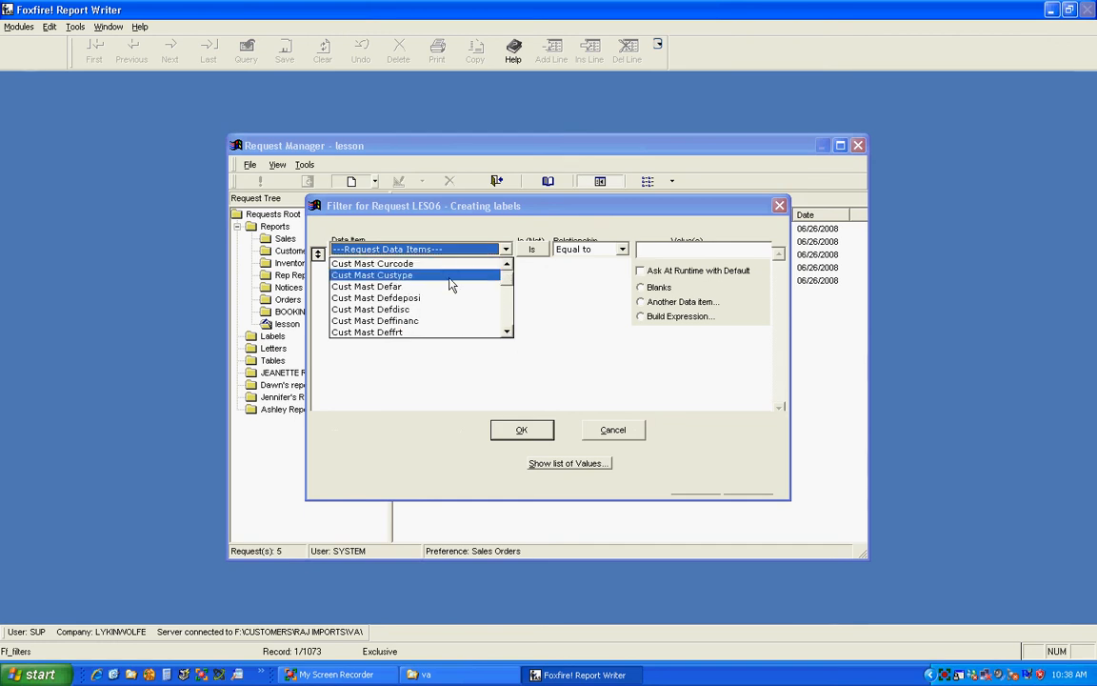
pyautogui.click(507, 264)
pyautogui.moveTo(506, 270); pyautogui.dragTo(507, 271)
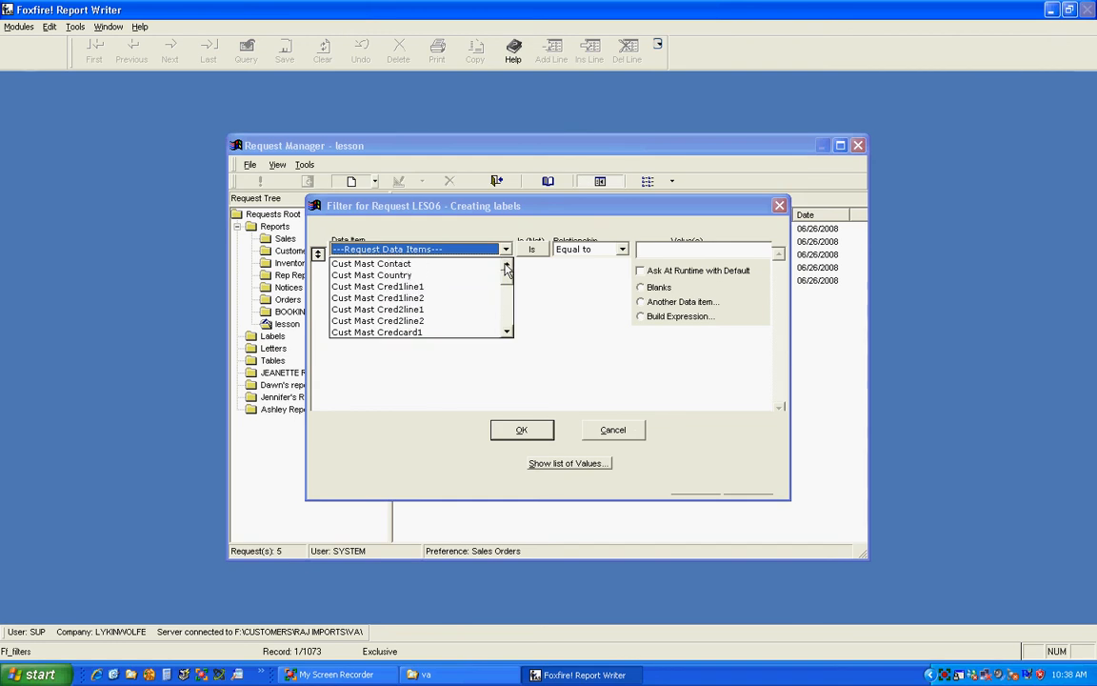
pyautogui.click(448, 274)
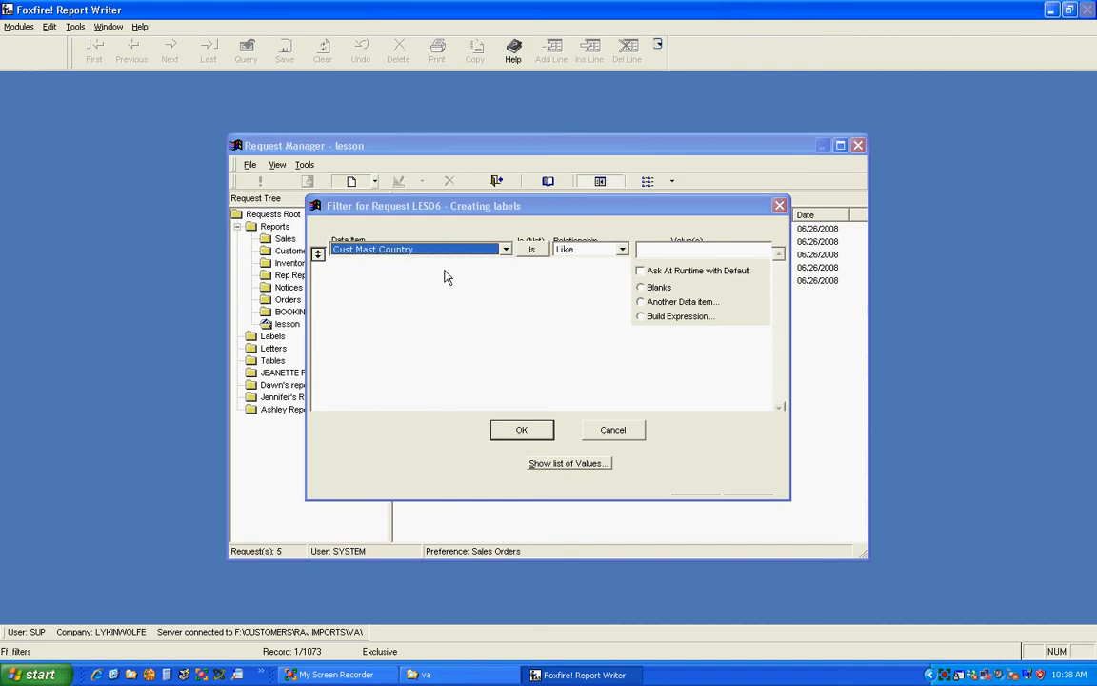
# Set the Cust Mast Country condition to Is Blank and accept the request's filter
pyautogui.click(529, 250)
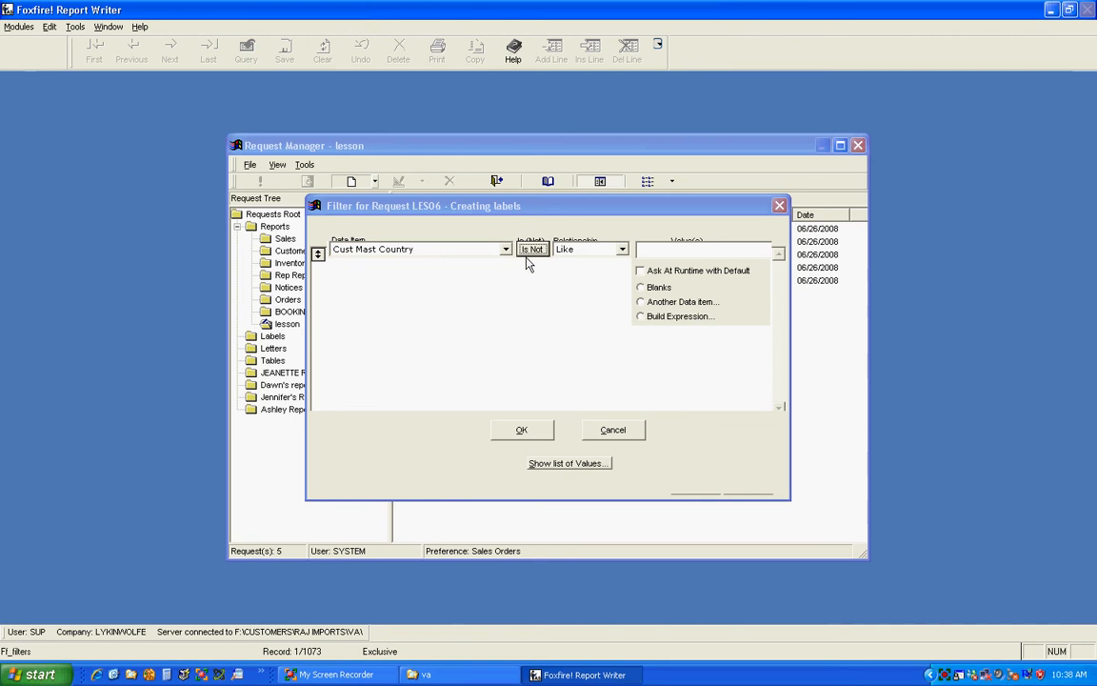
pyautogui.click(533, 251)
pyautogui.click(641, 287)
pyautogui.click(521, 430)
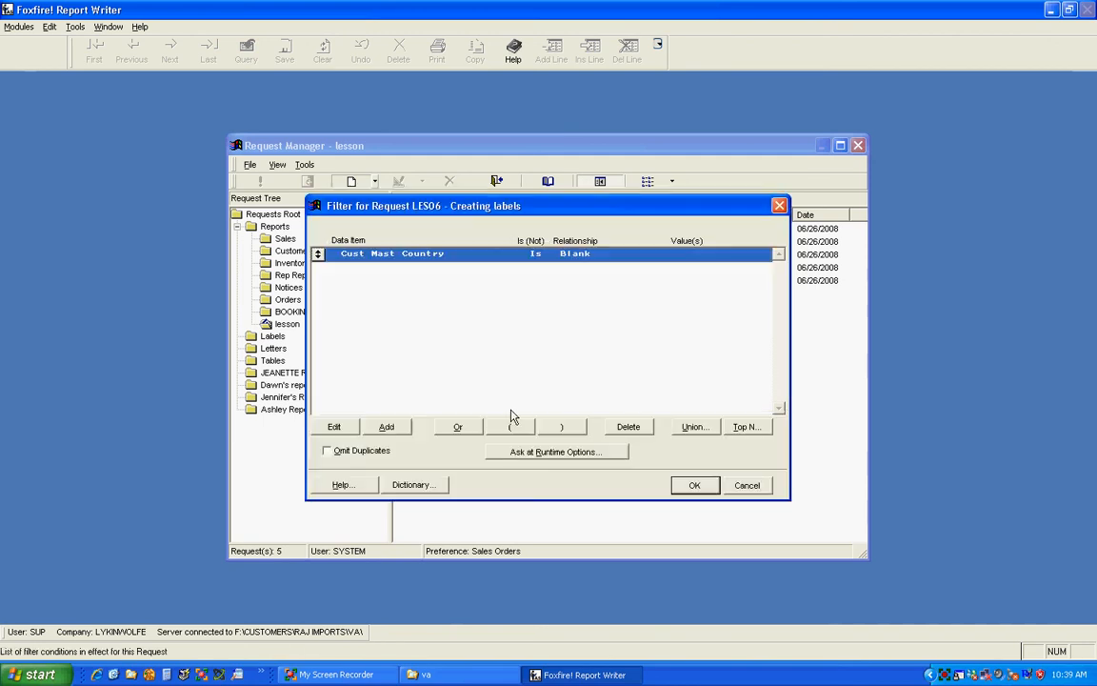
pyautogui.click(693, 486)
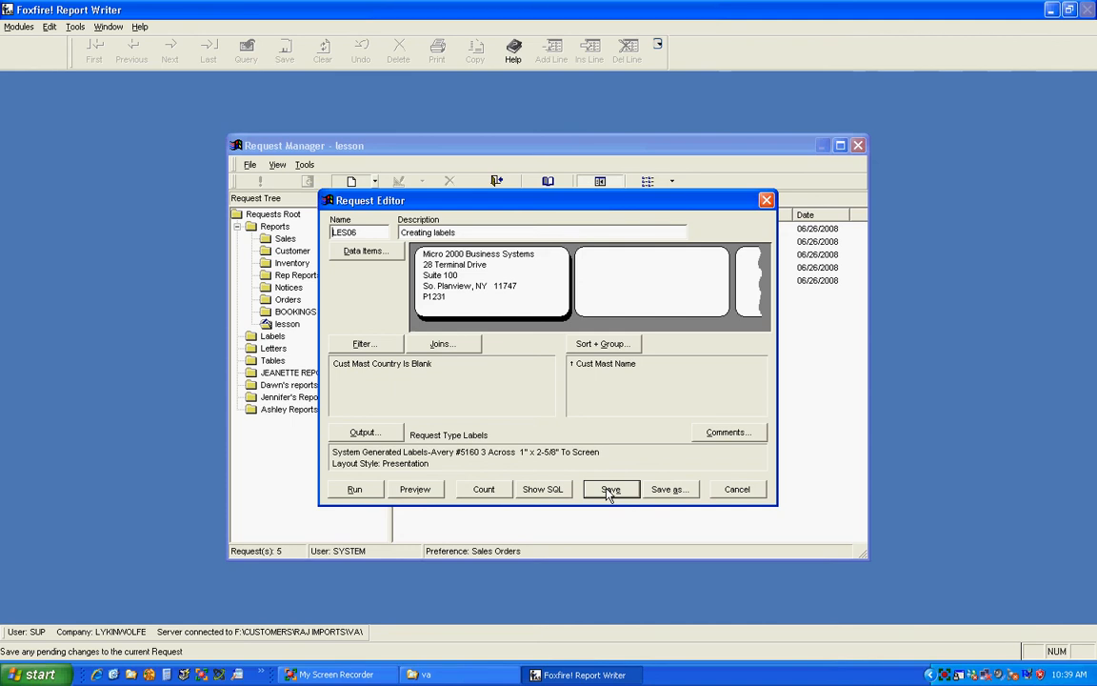
# Preview the labels in an enlarged preview window and examine the whole first page
pyautogui.click(421, 489)
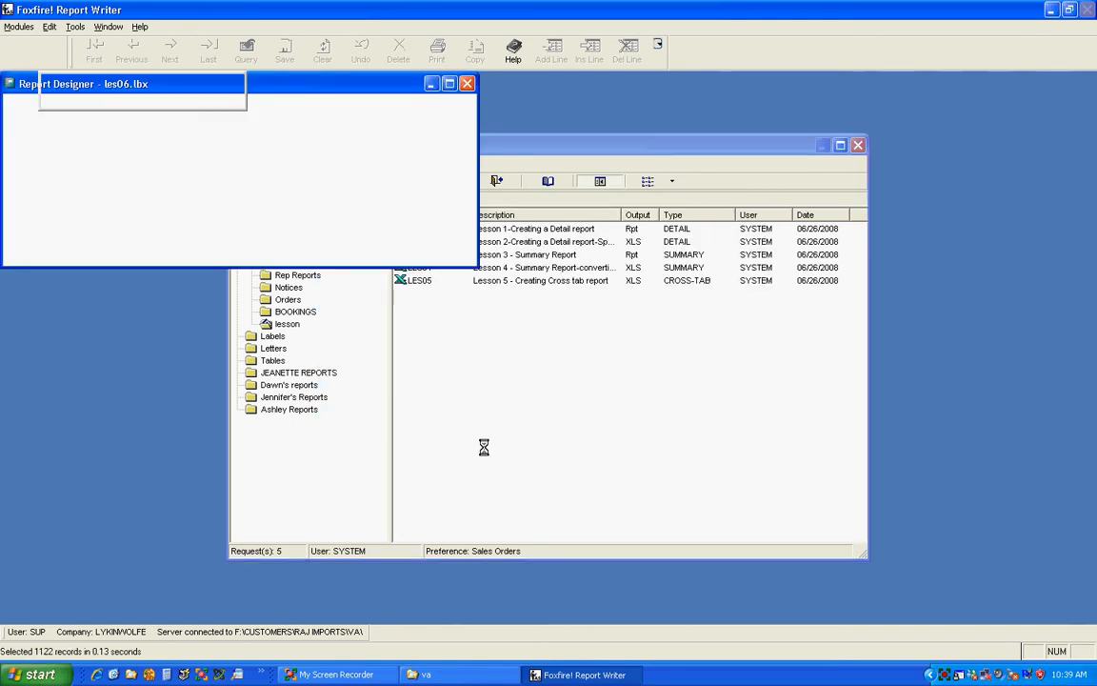
pyautogui.moveTo(470, 270); pyautogui.dragTo(950, 568)
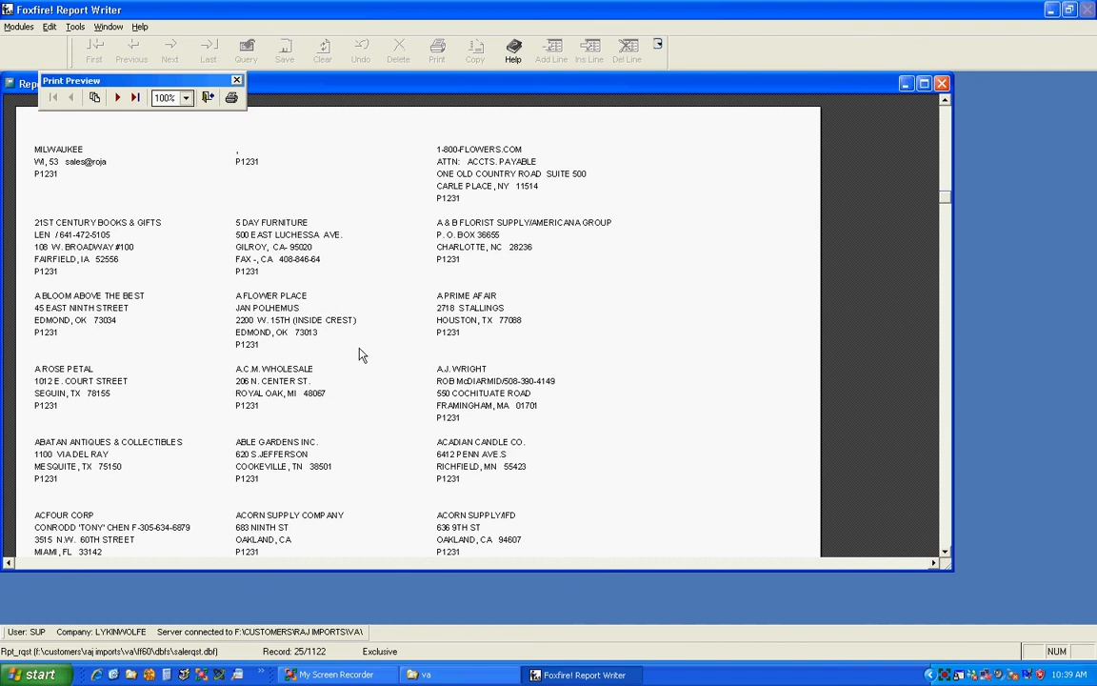
pyautogui.scroll(-4, 362, 354)
pyautogui.scroll(-3, 362, 354)
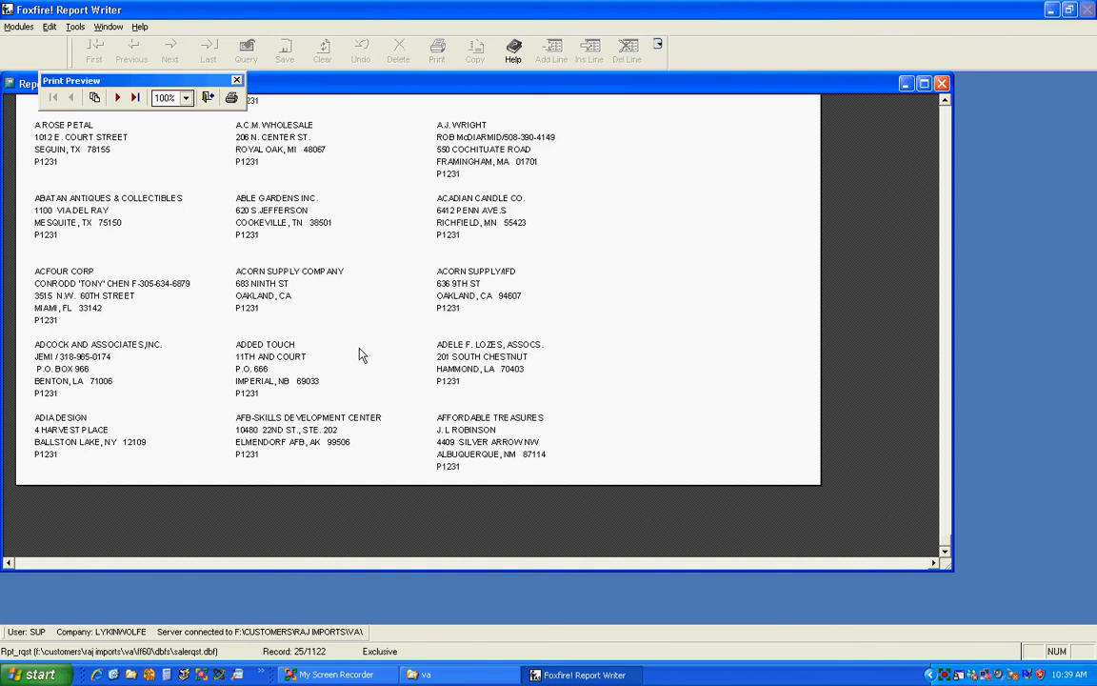
# Close the label preview and the output choices, and return from the request editor to the lesson folder's request list
pyautogui.click(207, 99)
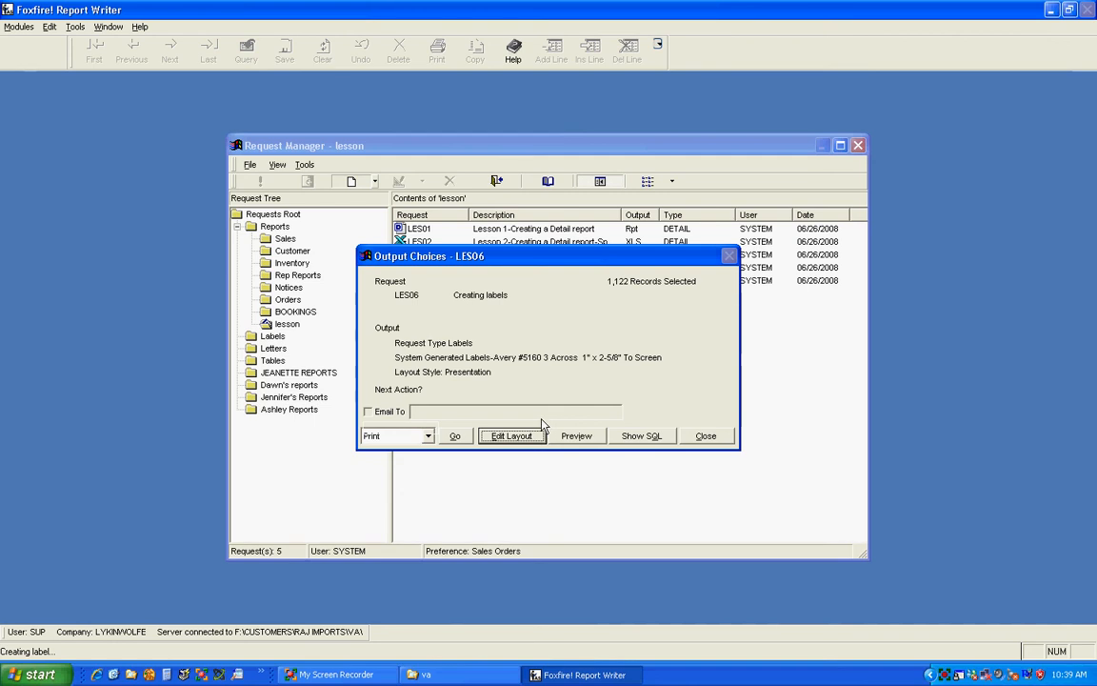
pyautogui.click(712, 439)
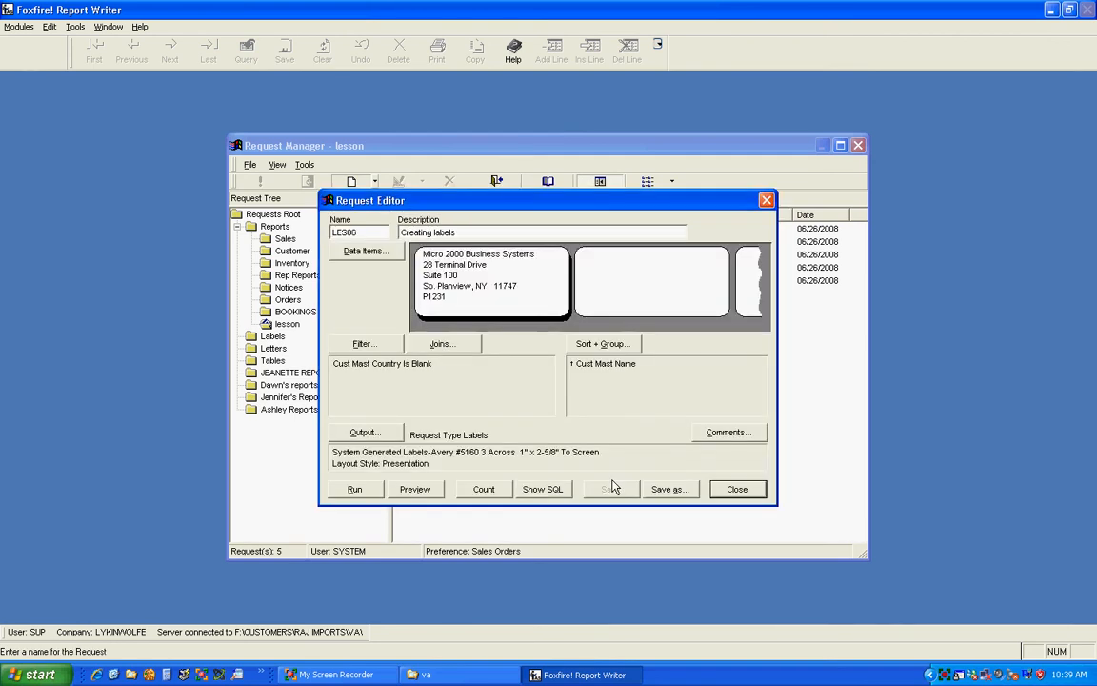
pyautogui.click(737, 488)
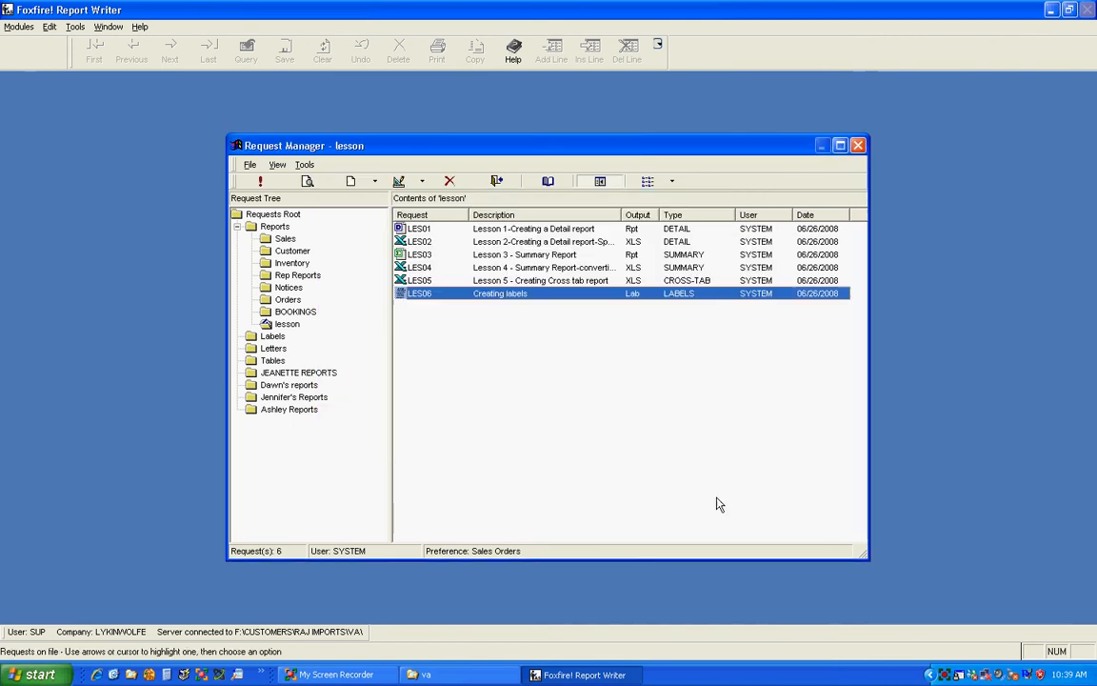